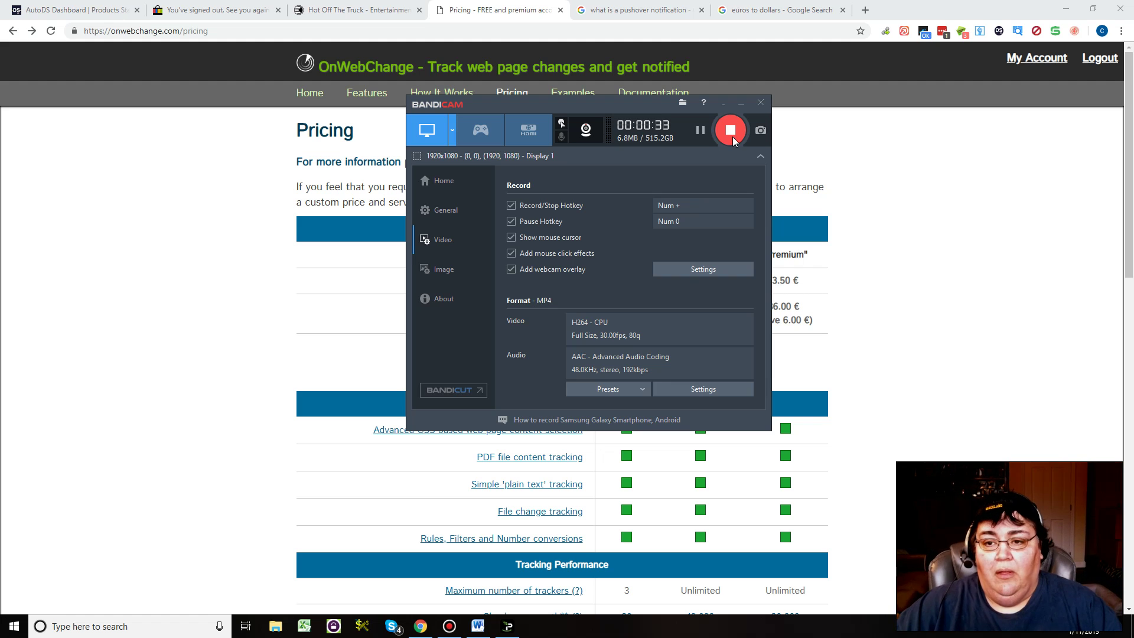
Bring the browser showing OnWebChange's Pricing page back in front of Bandicam
click(921, 176)
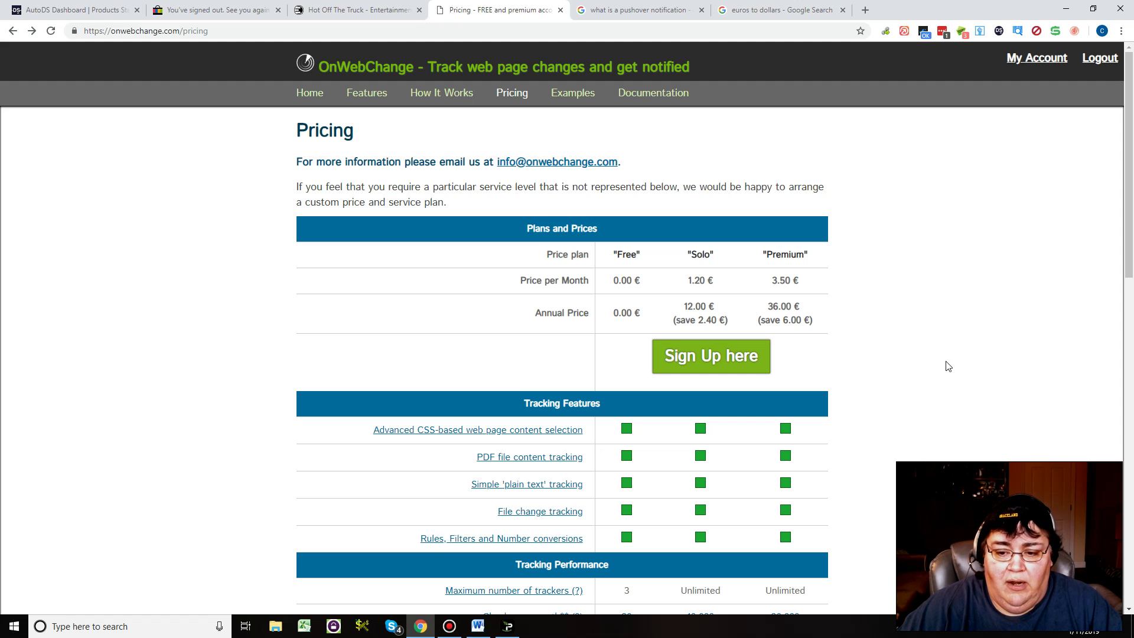
Review the pricing page's notification, tracker management and support rows, then the Pushover search results
scroll(947, 367, down, 5)
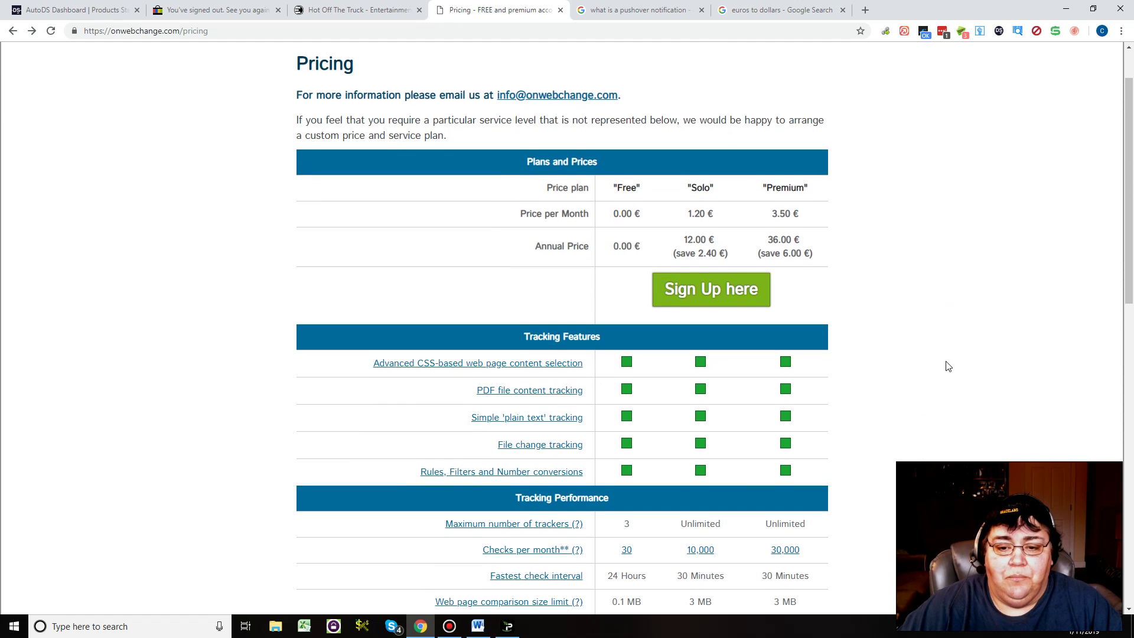
scroll(947, 366, down, 2)
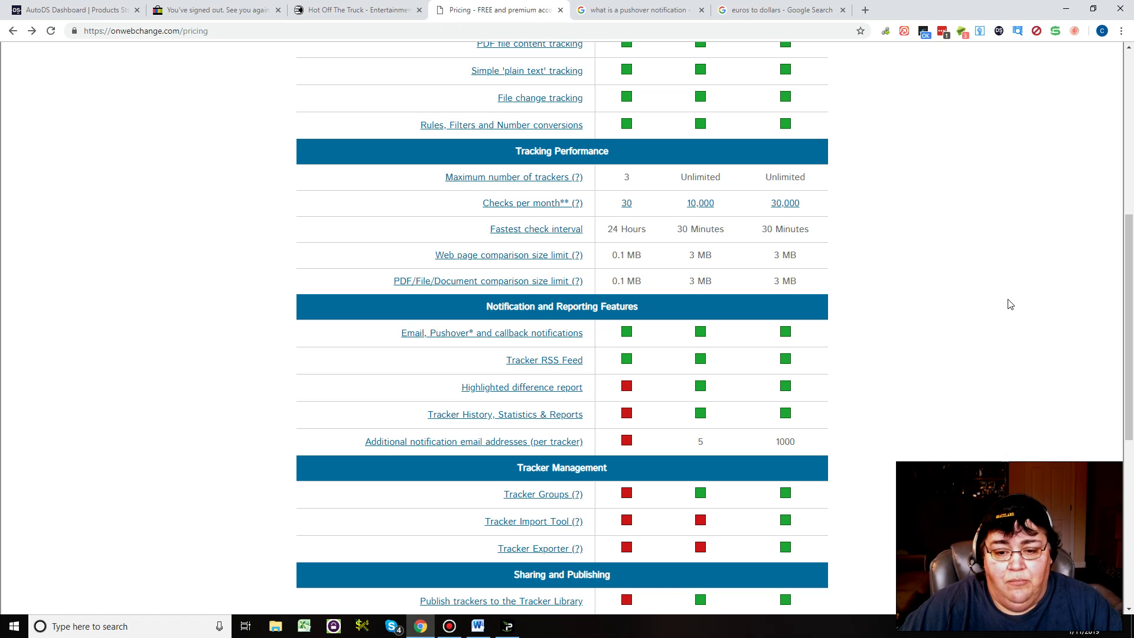
scroll(1008, 304, down, 6)
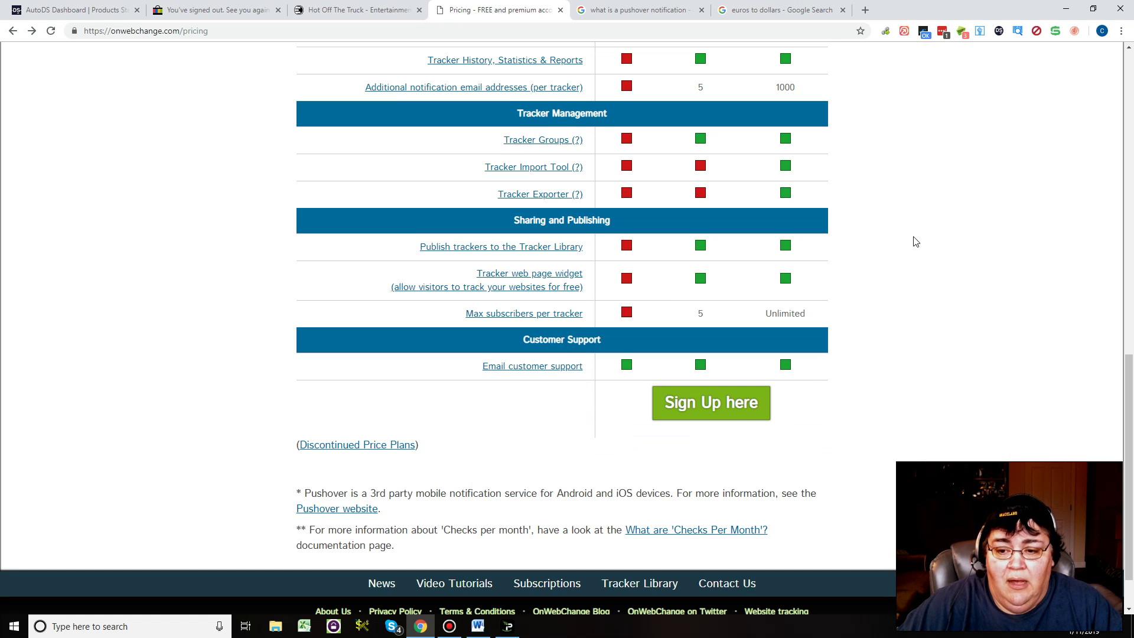
scroll(915, 241, up, 3)
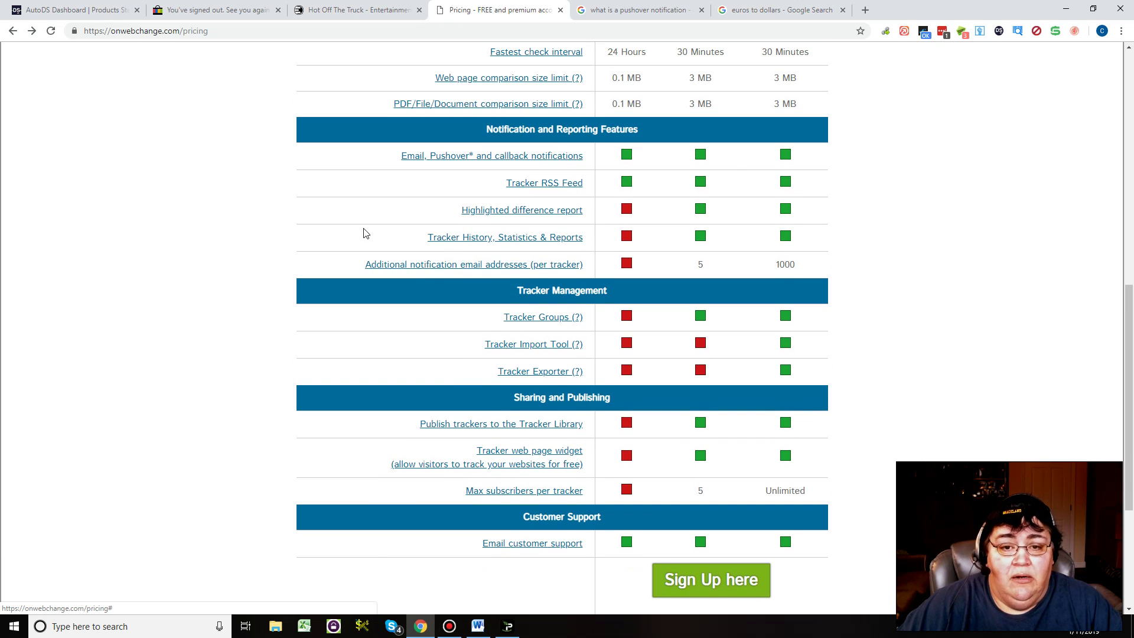
click(624, 10)
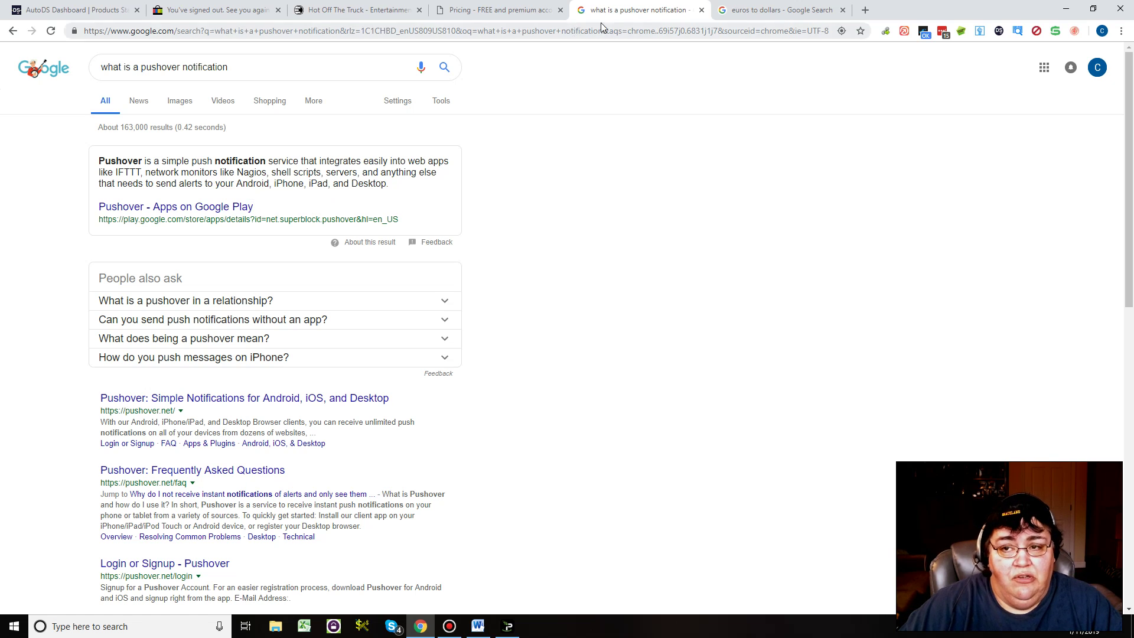
click(469, 16)
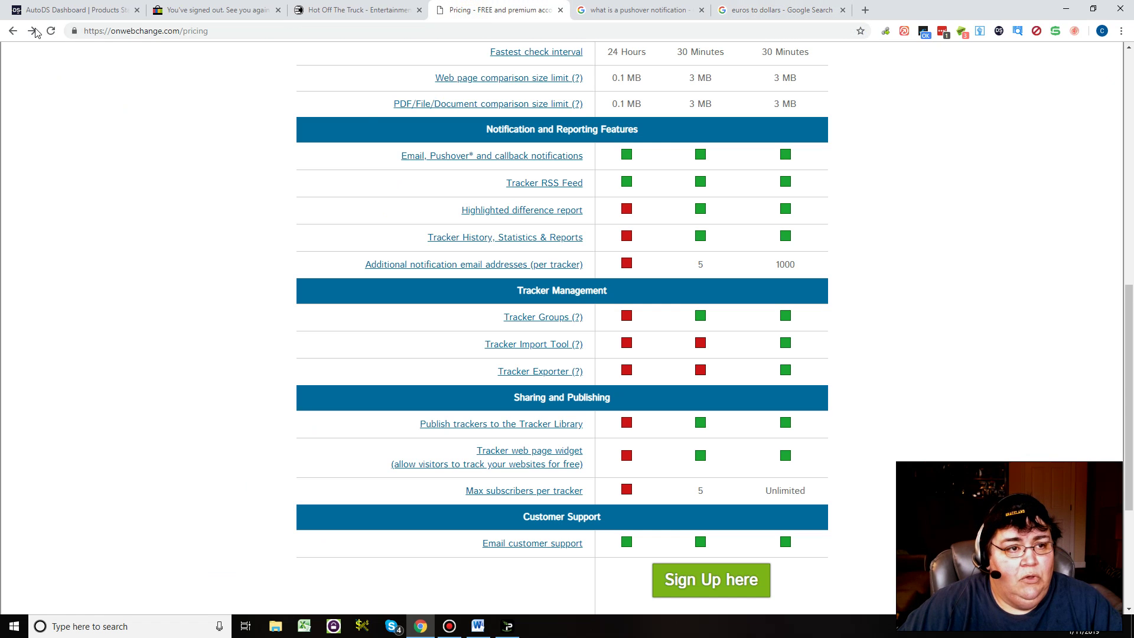
Go forward to My Trackers and start a blank new tracker
click(34, 31)
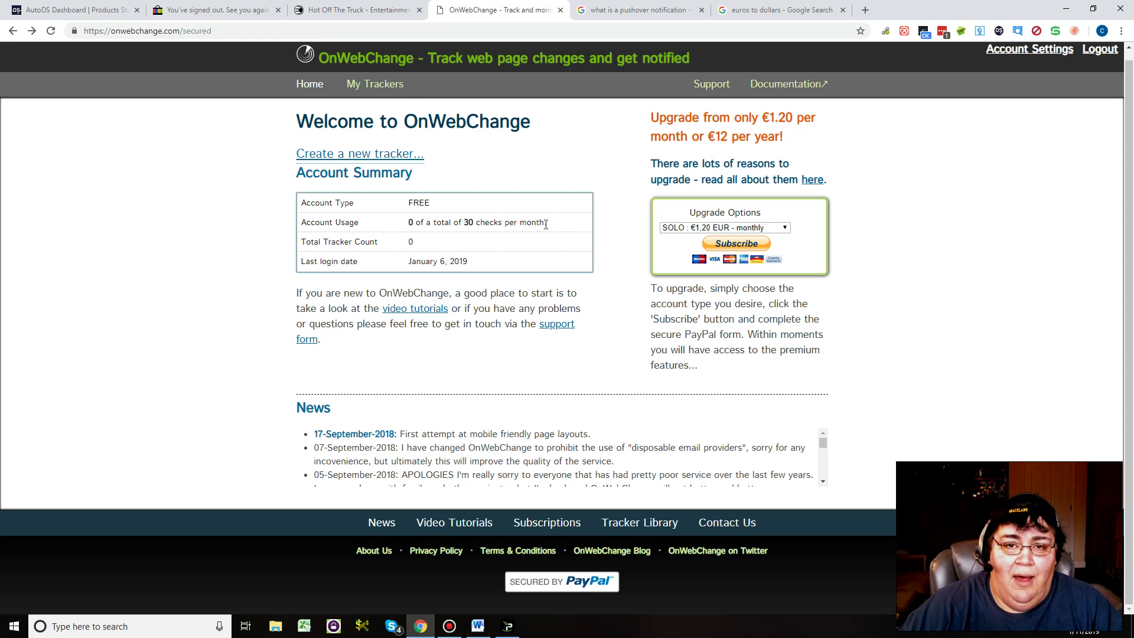
click(32, 31)
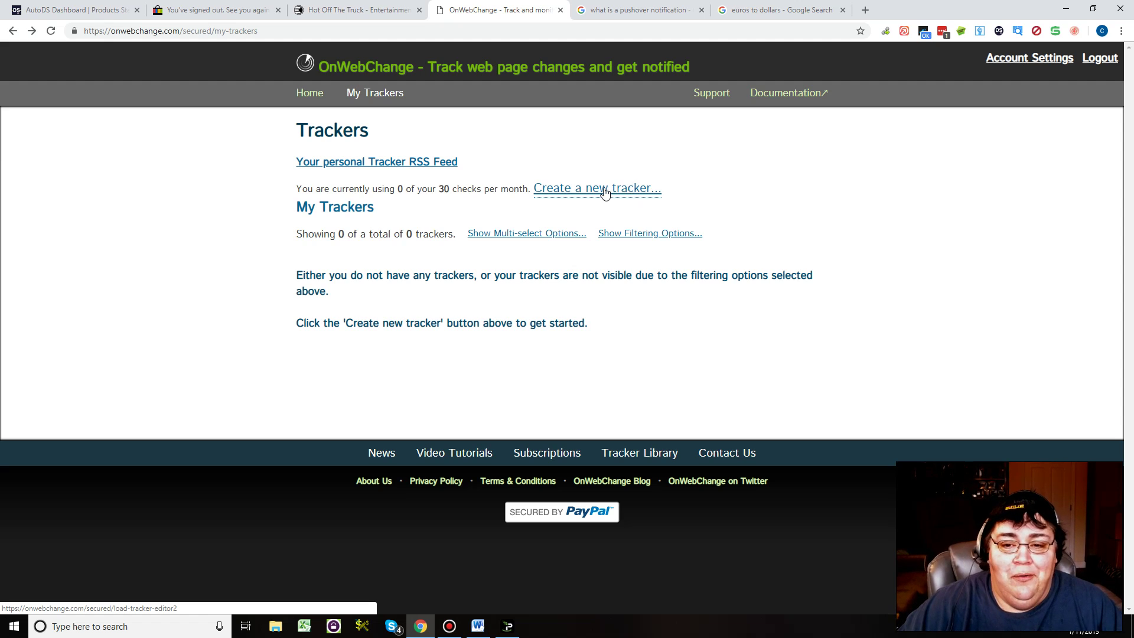
click(604, 189)
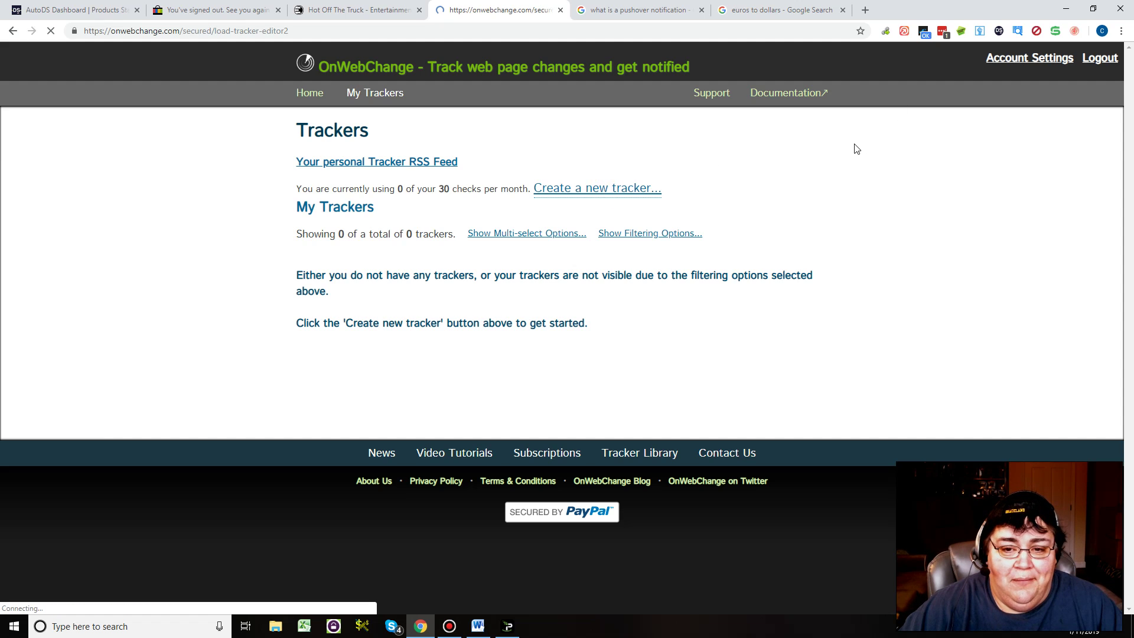
click(333, 11)
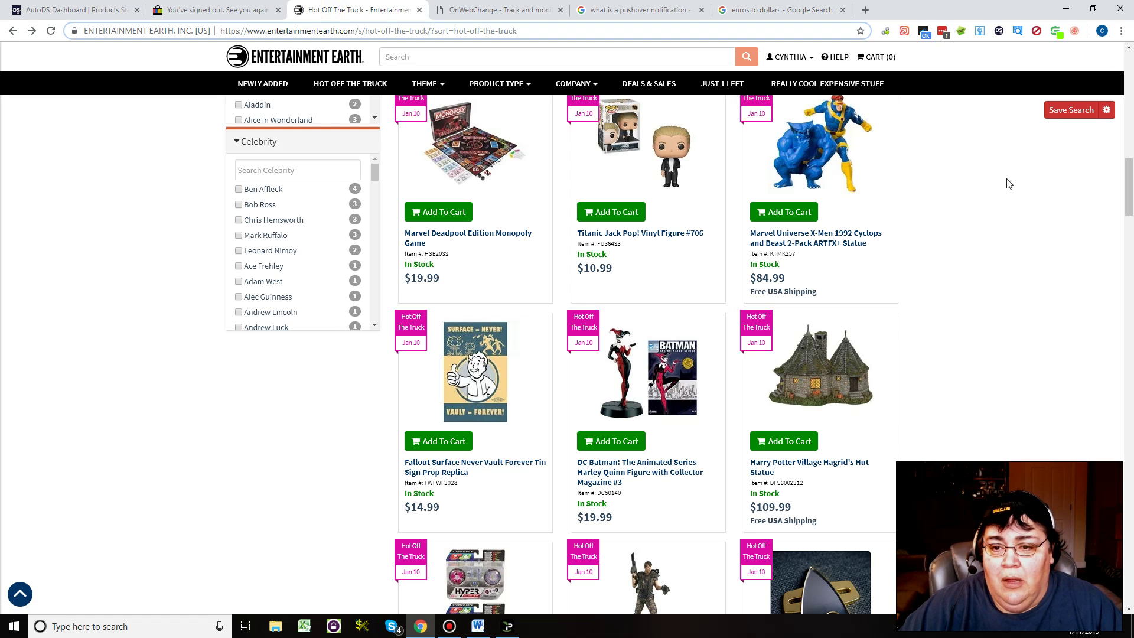
Scroll the Hot Off The Truck listing back up to its first items
scroll(1009, 184, up, 7)
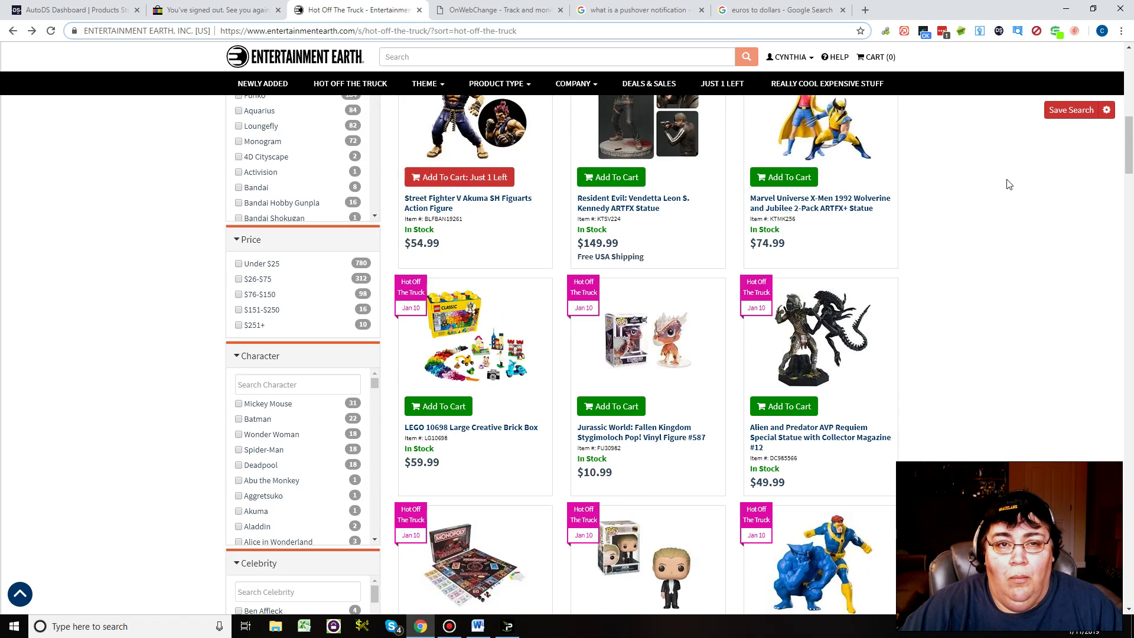
scroll(1009, 184, up, 5)
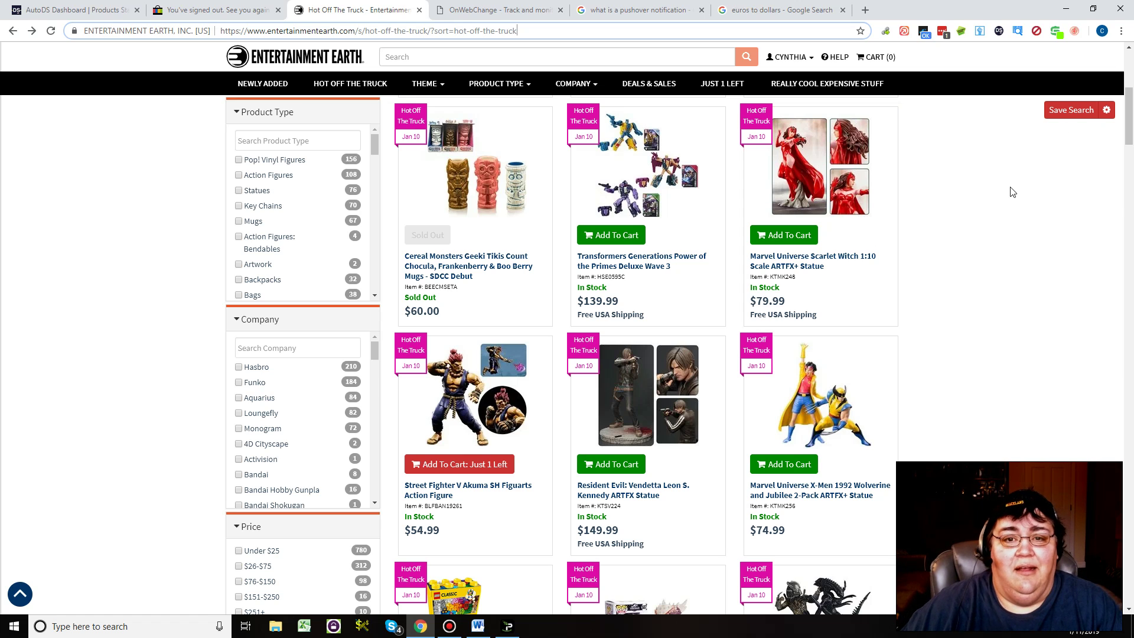
scroll(1013, 192, up, 3)
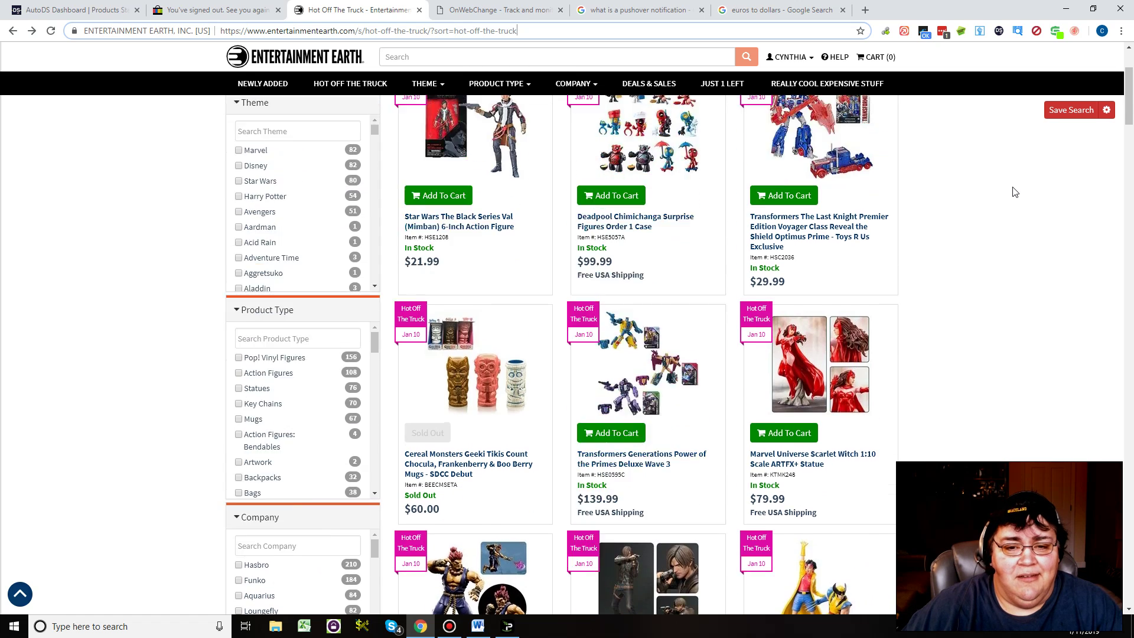
scroll(1015, 192, up, 3)
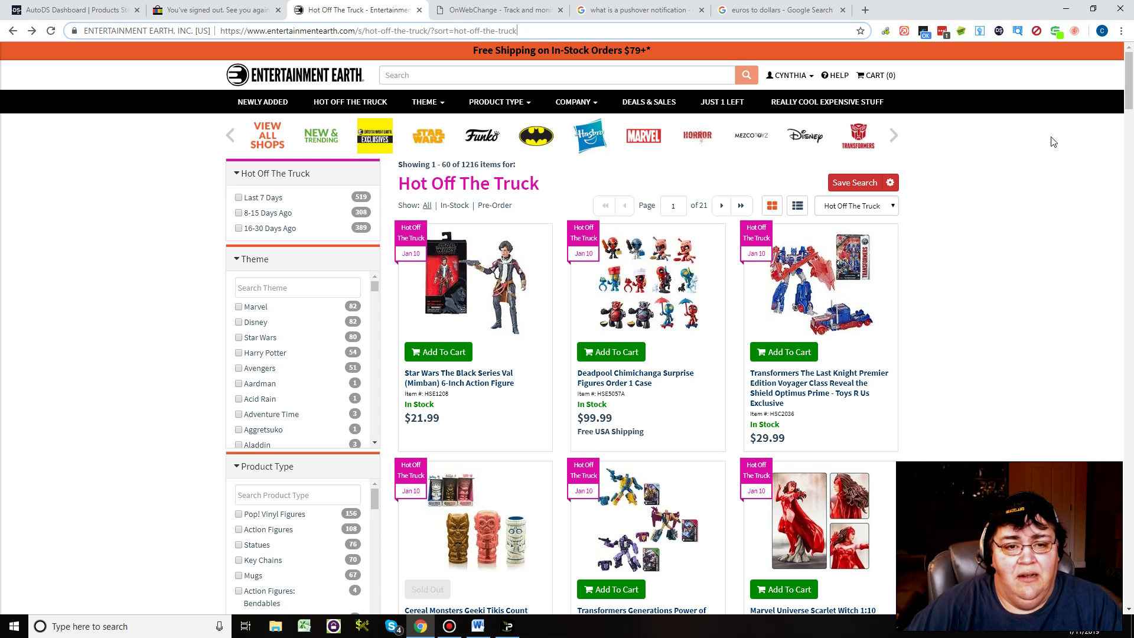
Reload Hot Off The Truck and open the $109.99 Hagrid's Hut Statue product page
click(338, 105)
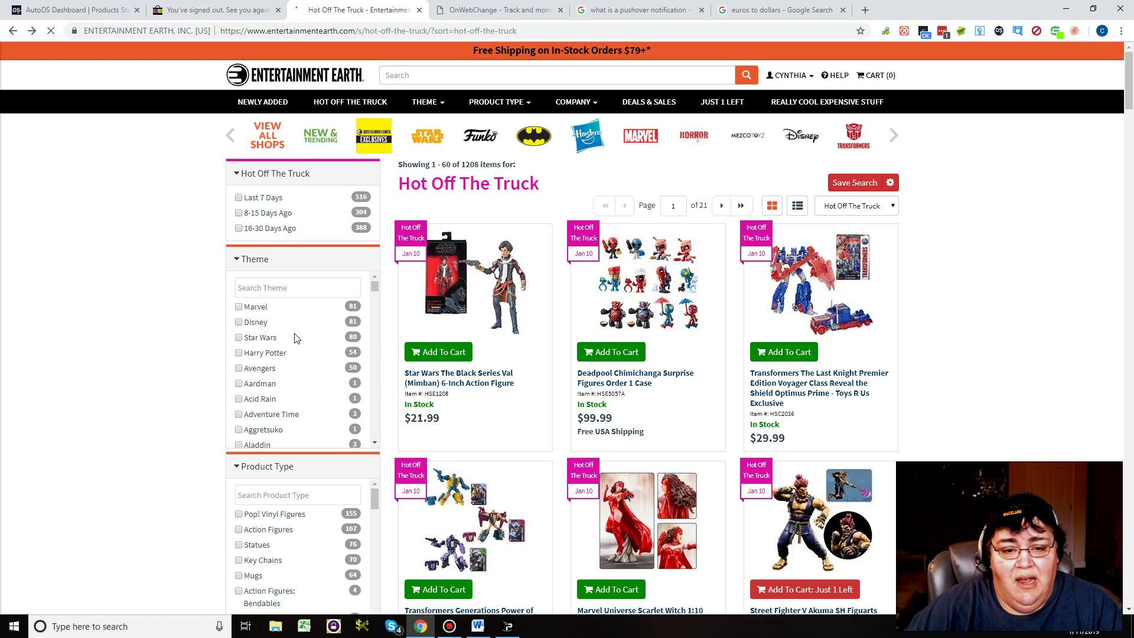
scroll(303, 343, down, 2)
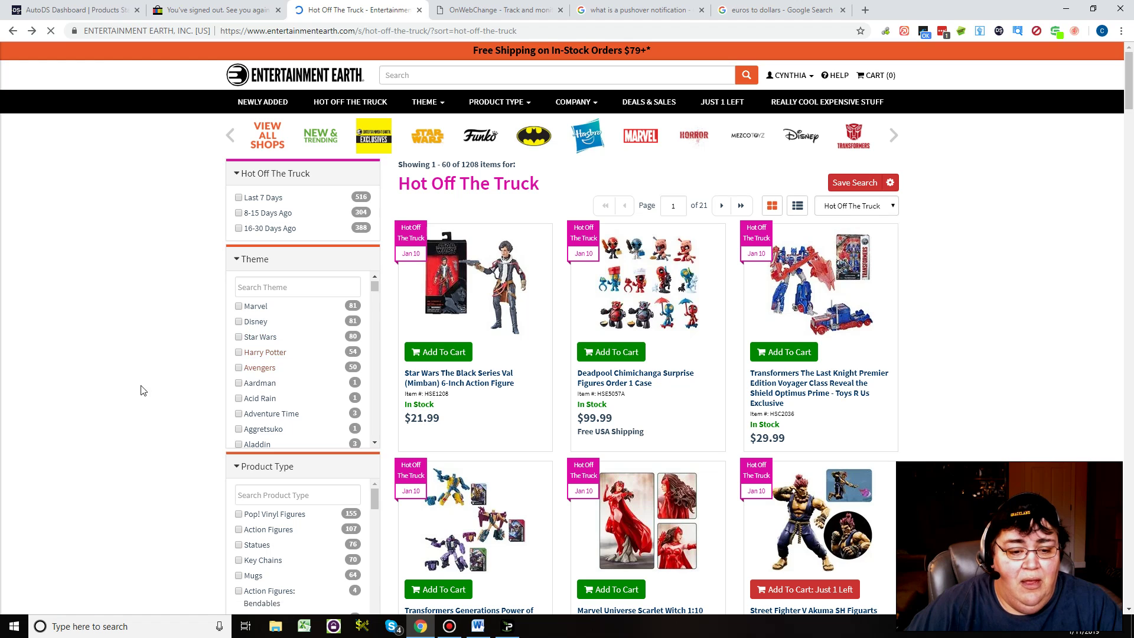
scroll(302, 541, down, 3)
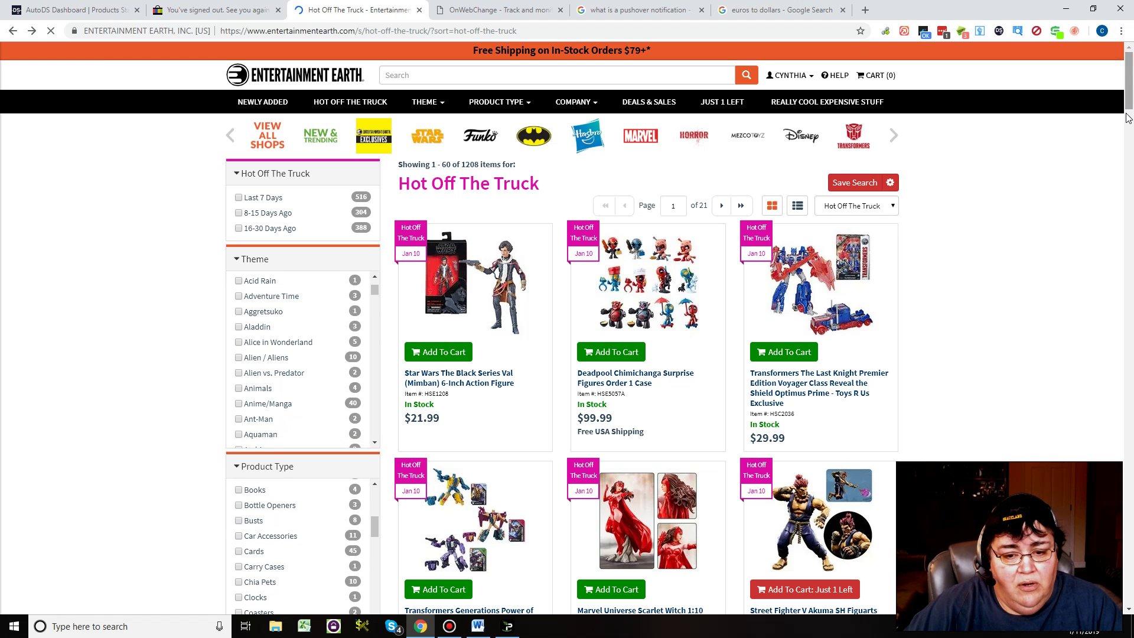
drag(1128, 69, 1128, 118)
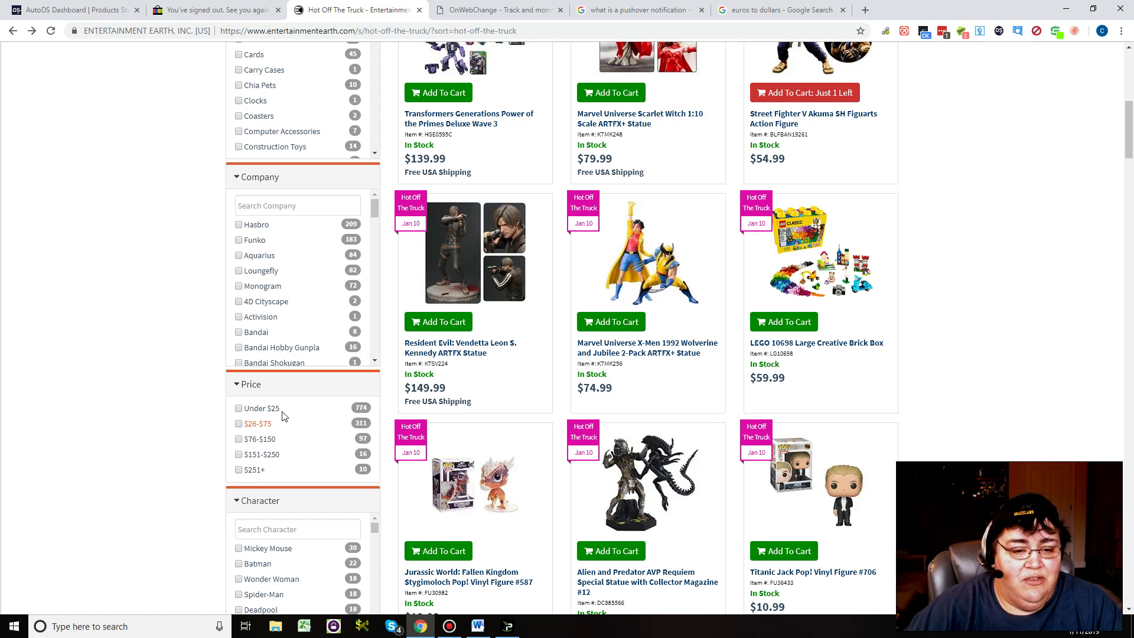
click(349, 428)
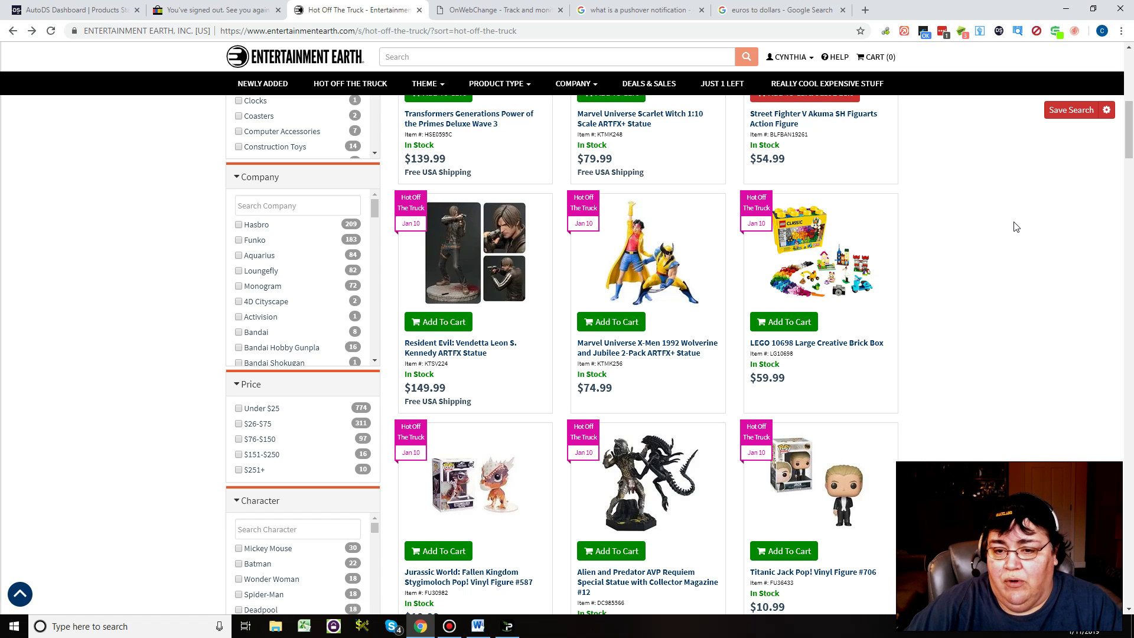
drag(1130, 131, 1133, 158)
scroll(698, 227, down, 8)
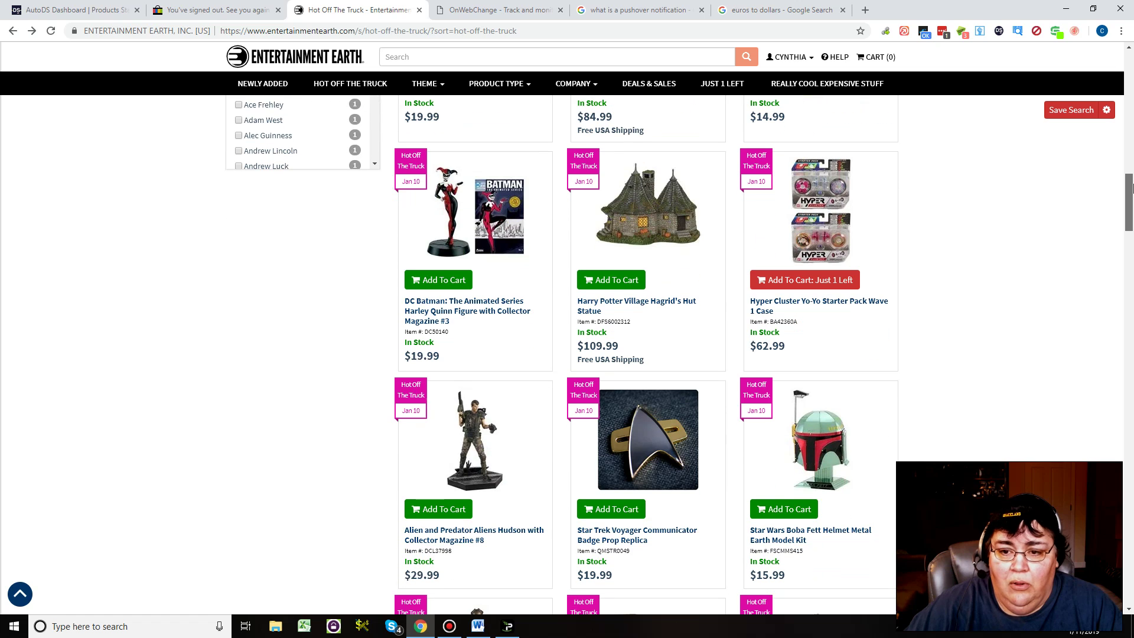
click(630, 223)
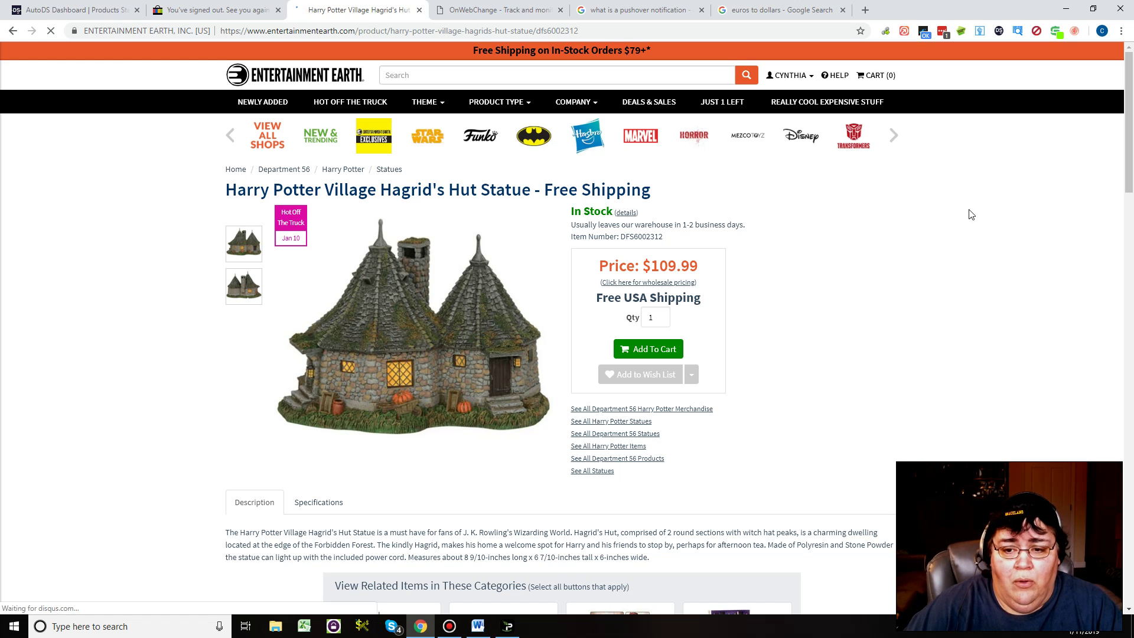
Copy the Hagrid's Hut Statue product page's web address from the address bar
click(596, 27)
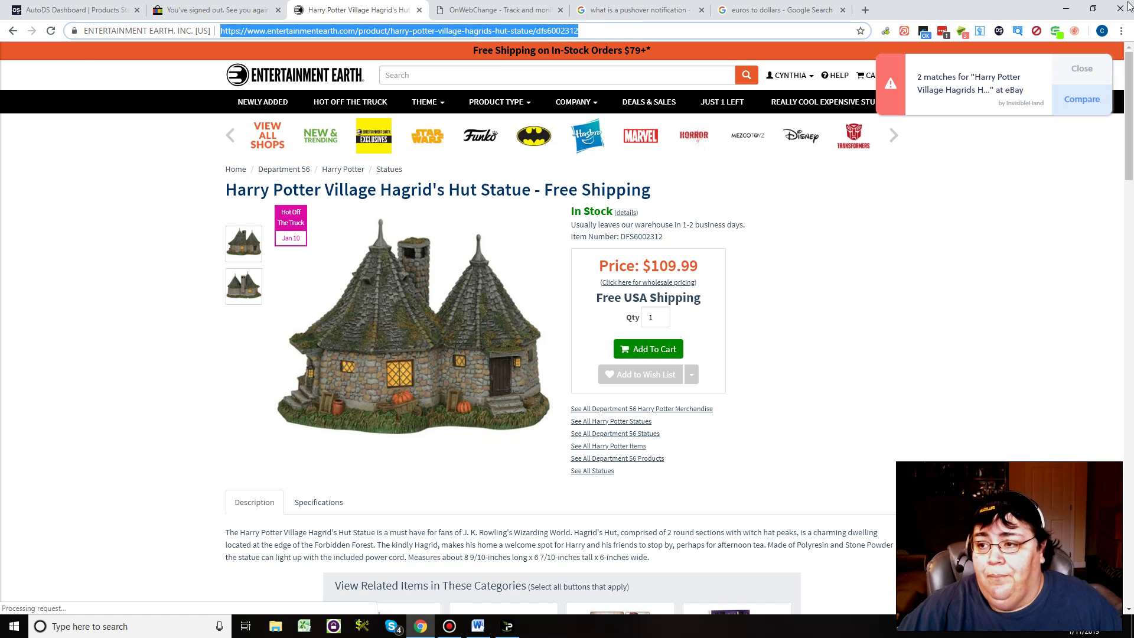
click(486, 20)
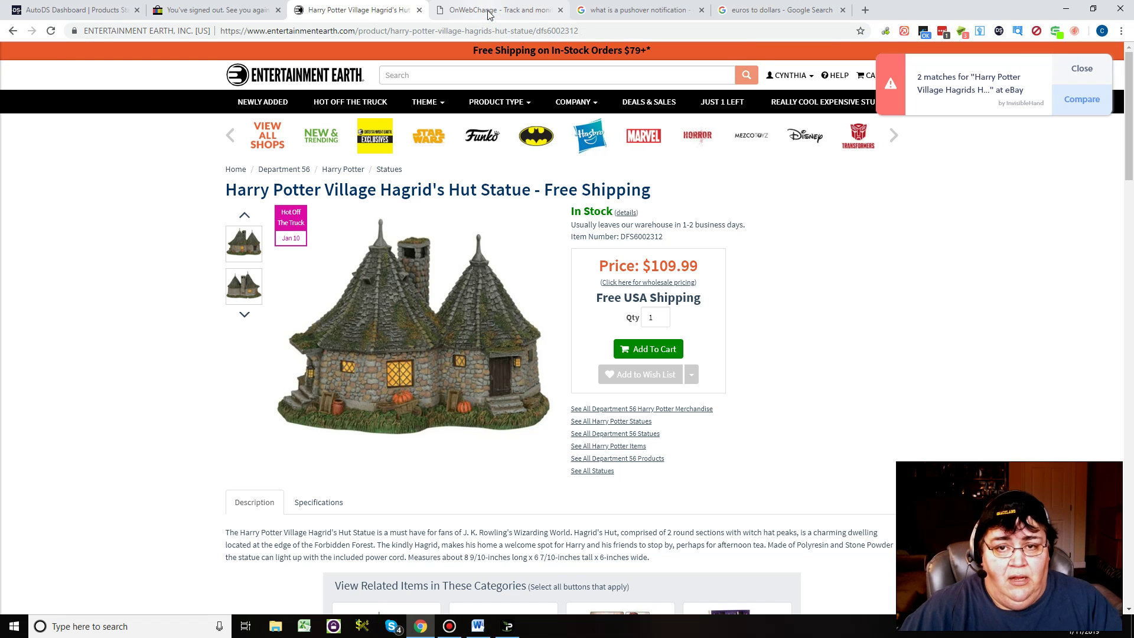
click(490, 15)
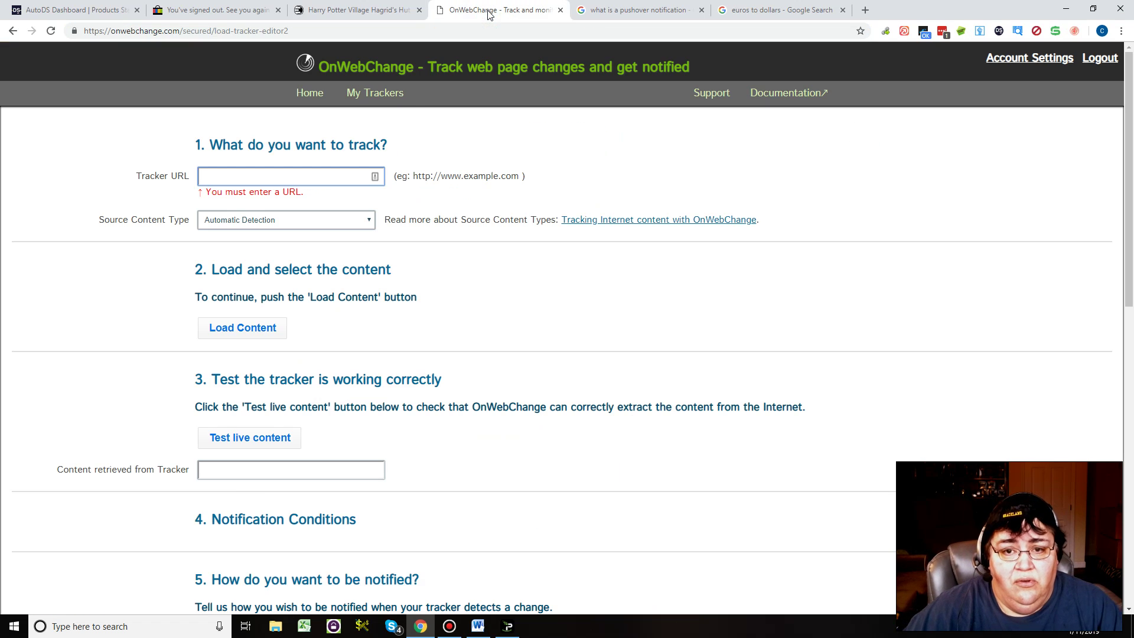
Paste the Hagrid's Hut page address as the Tracker URL and load its content
click(270, 172)
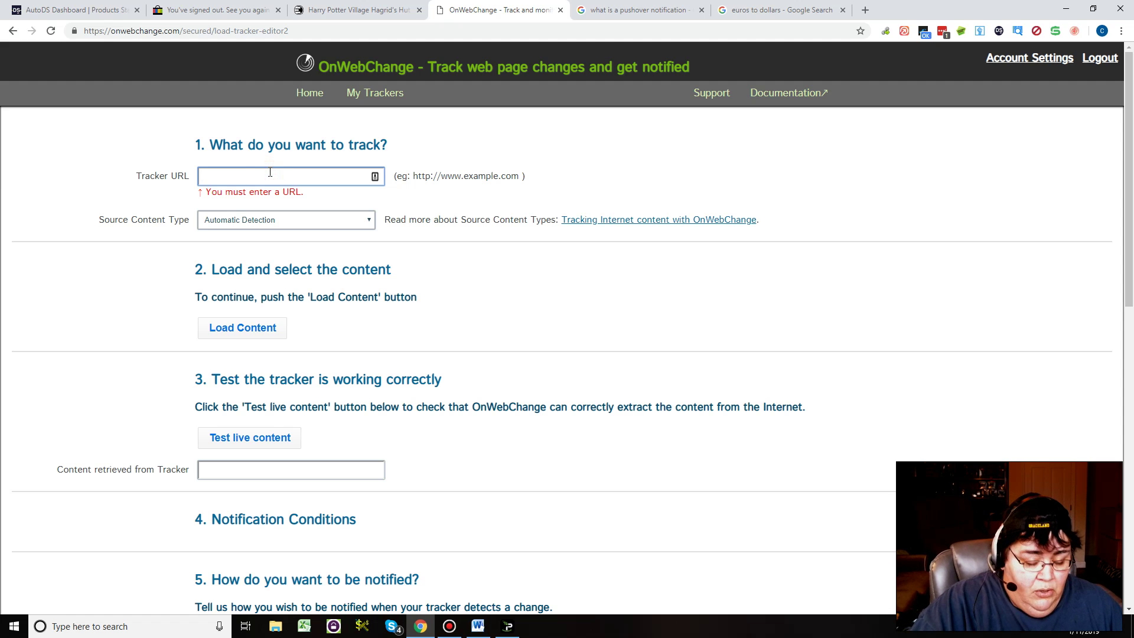
key(ctrl+v)
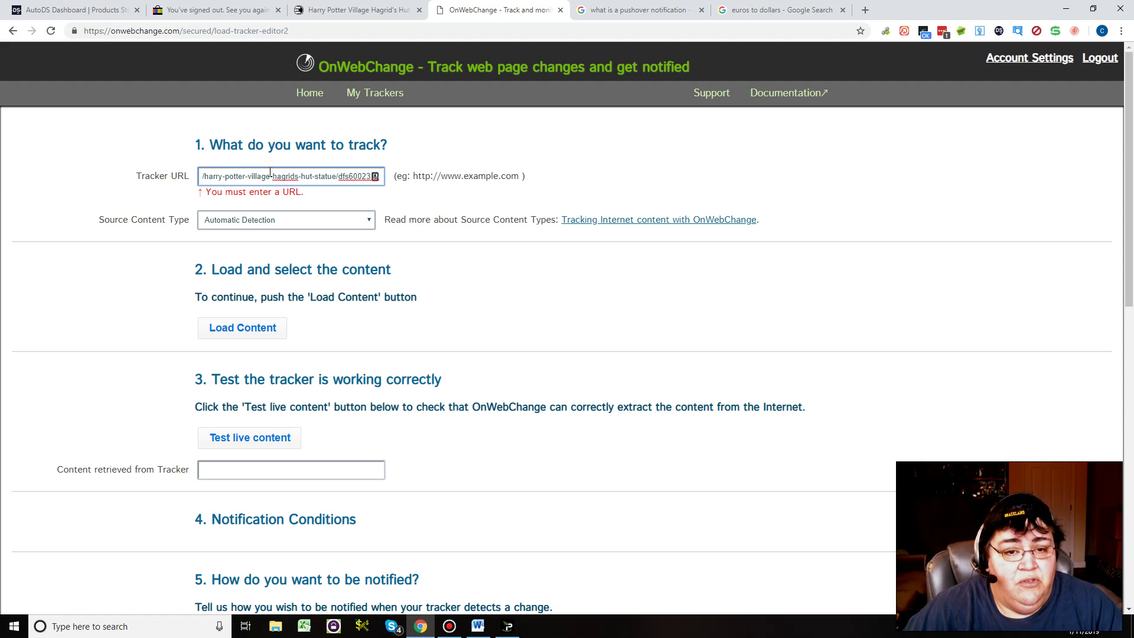
click(246, 335)
click(246, 335)
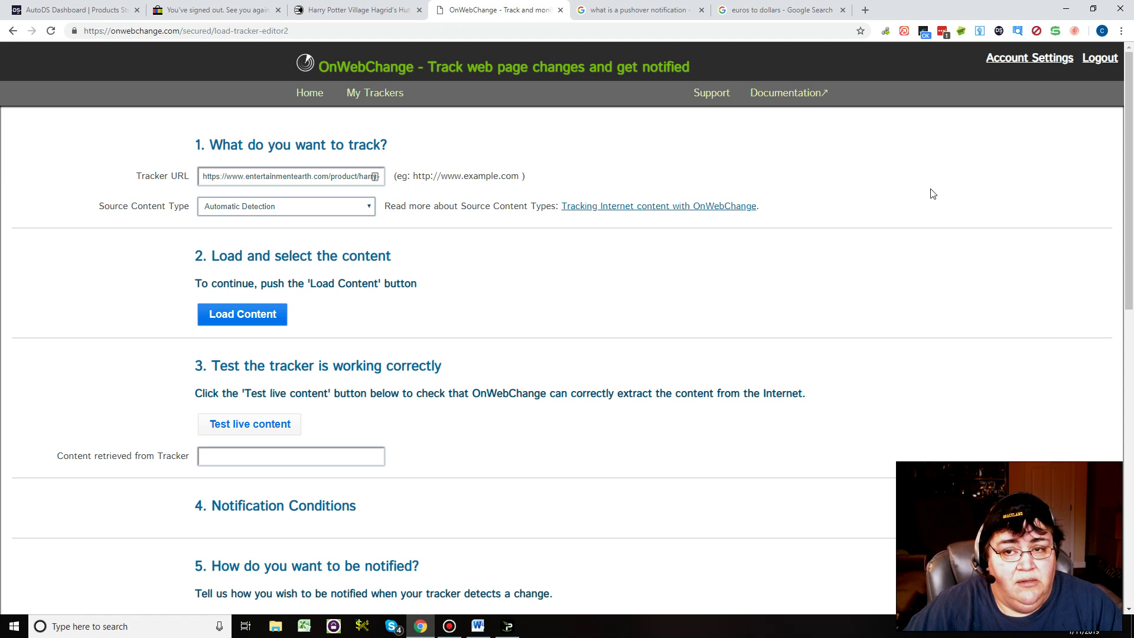
click(235, 317)
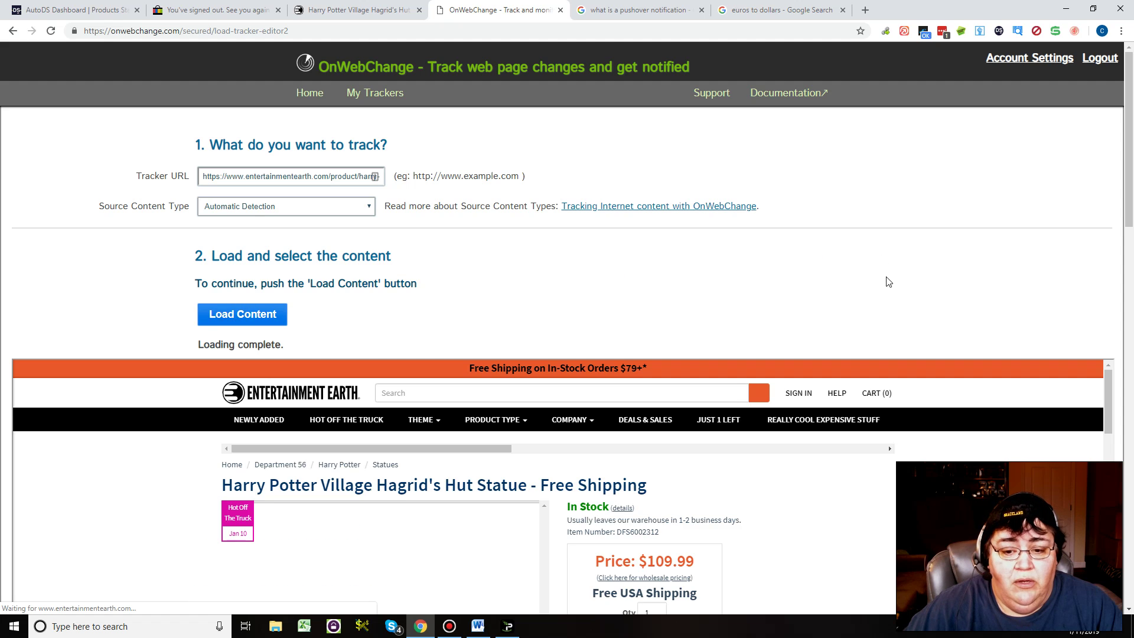
scroll(824, 299, down, 2)
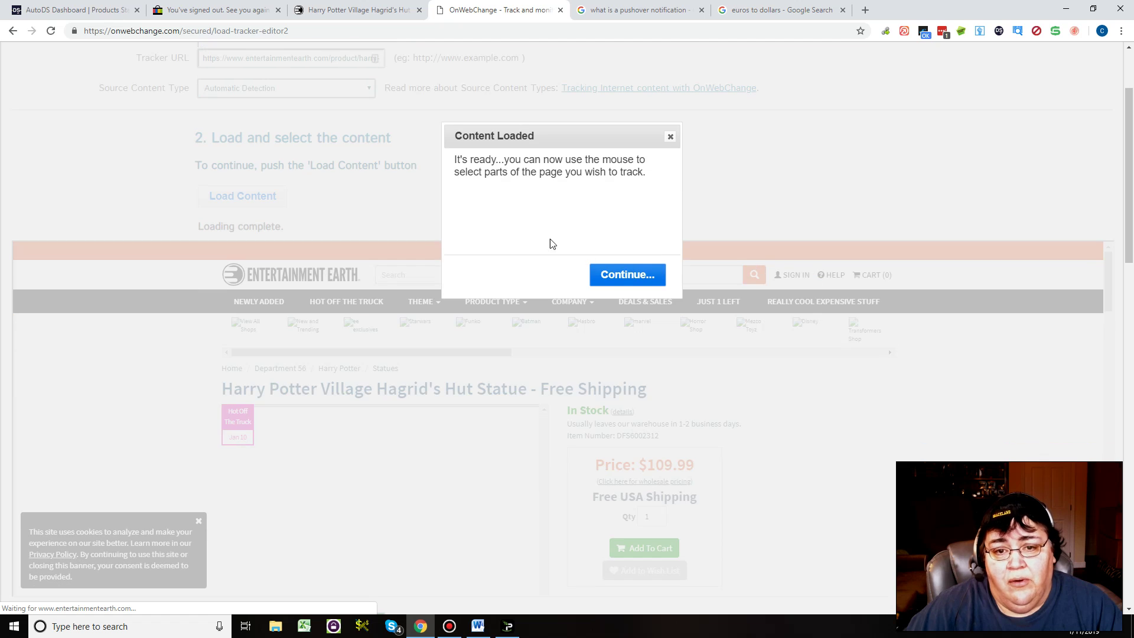
Select the In Stock label and the $109.99 price as the tracked page parts
click(632, 282)
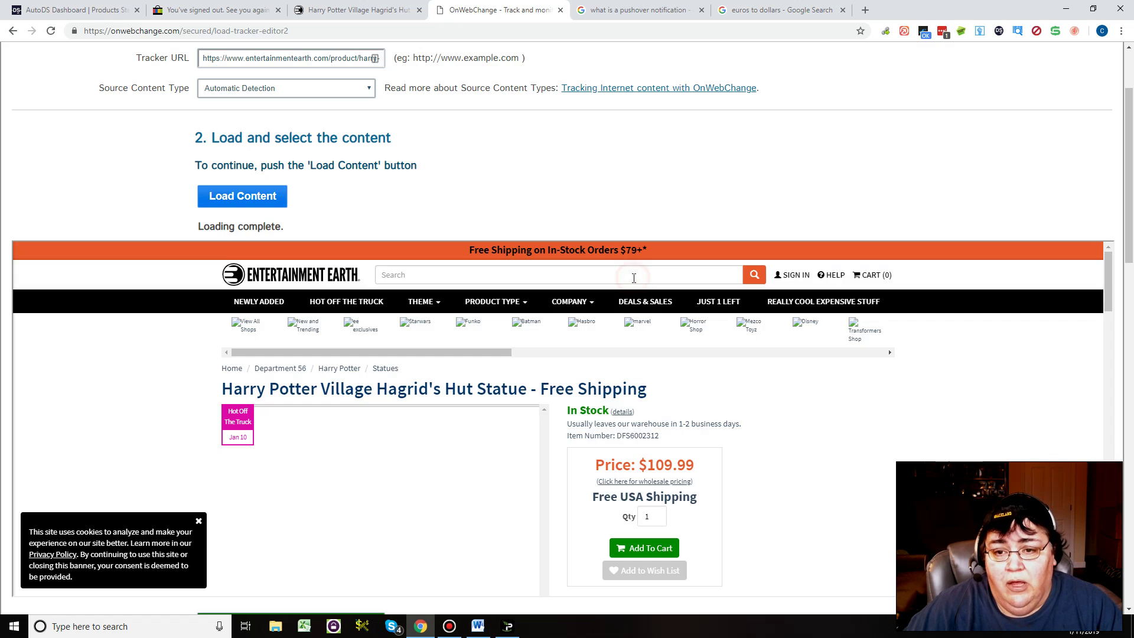
scroll(725, 387, down, 3)
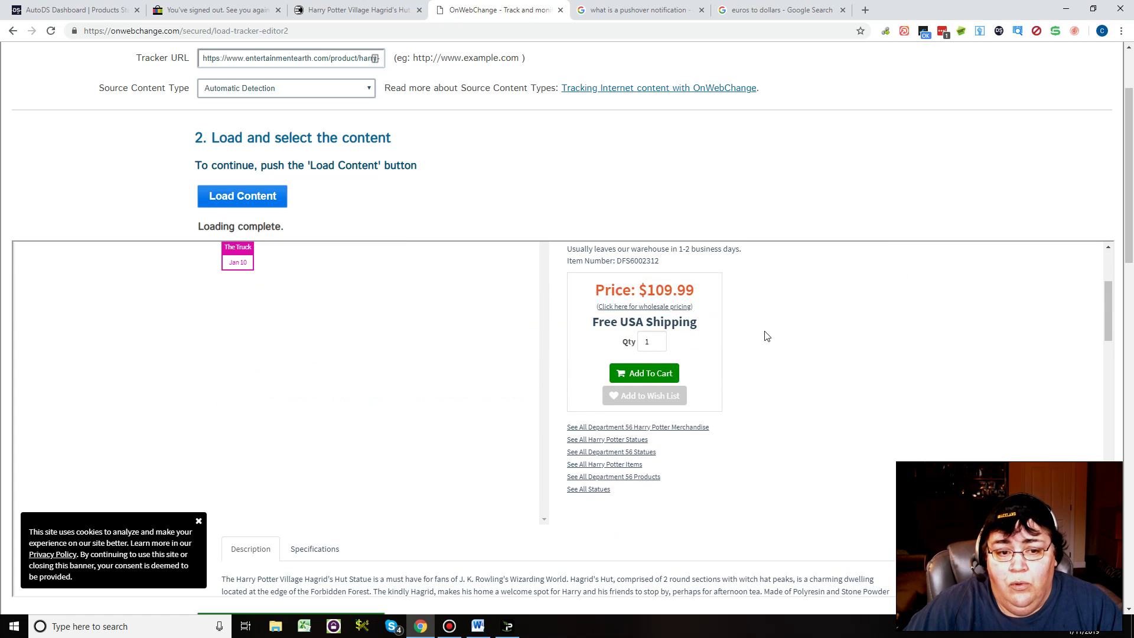
scroll(764, 335, up, 2)
click(582, 353)
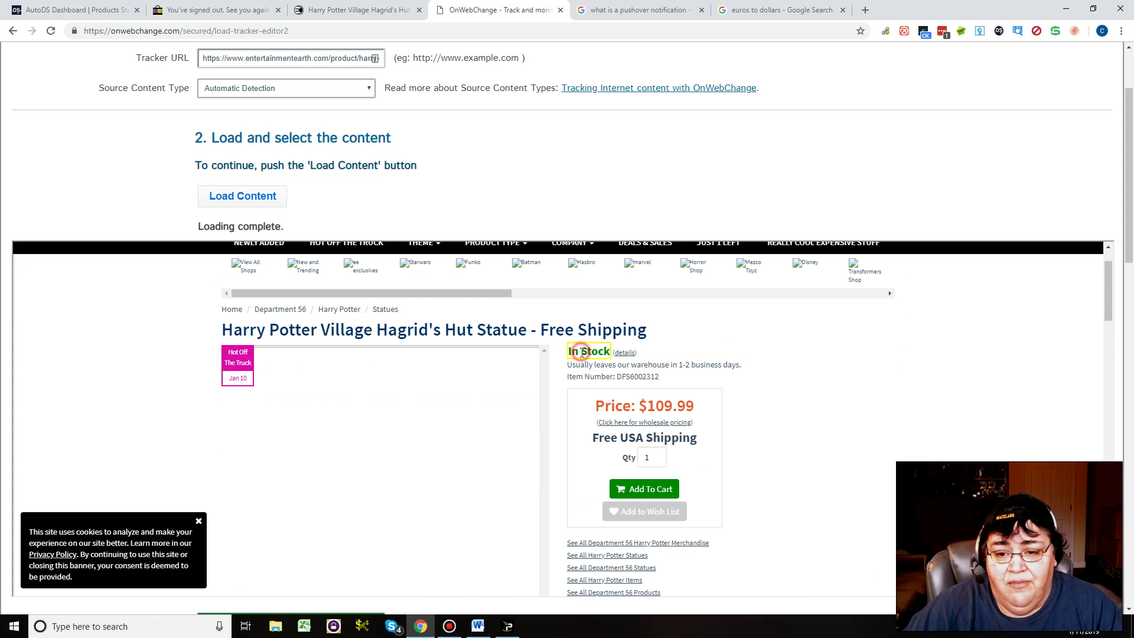
drag(1130, 221, 1130, 313)
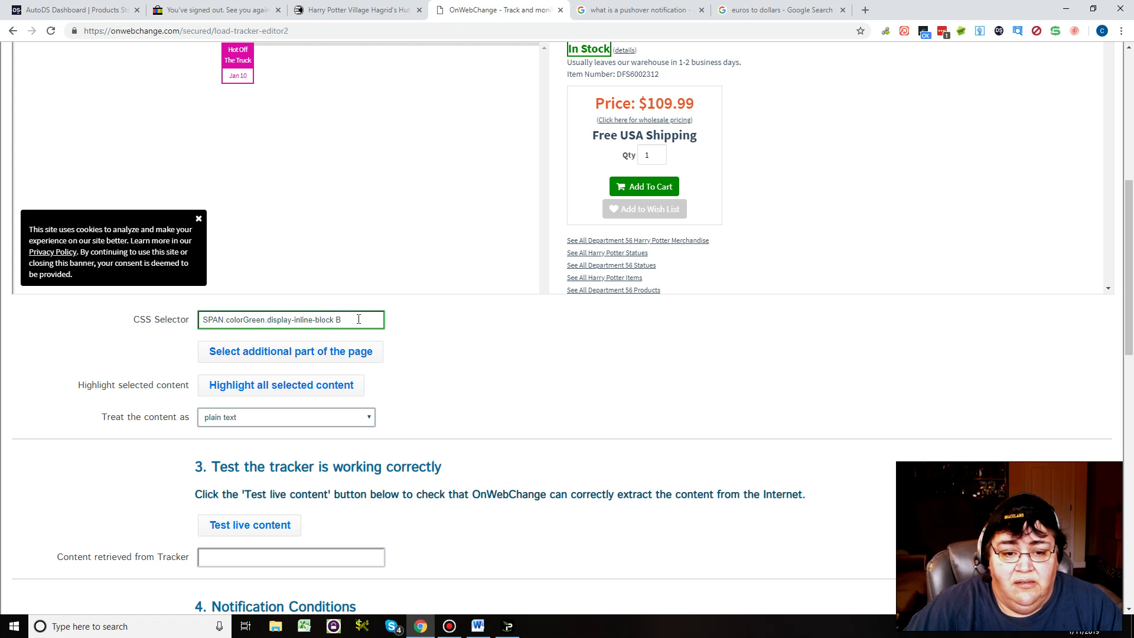
click(284, 351)
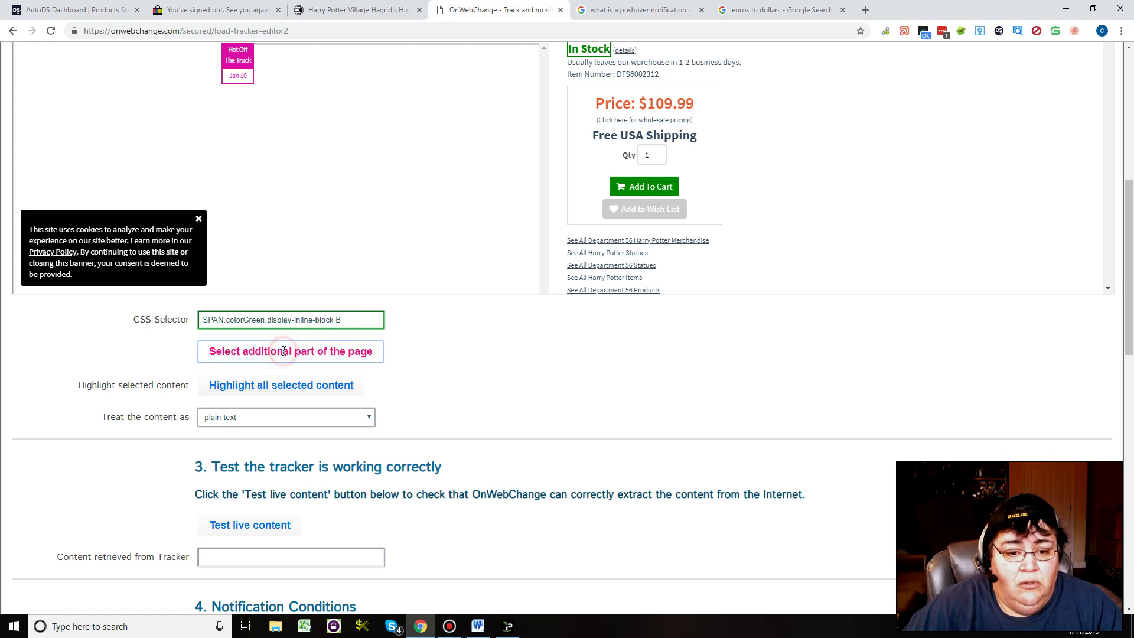
click(660, 102)
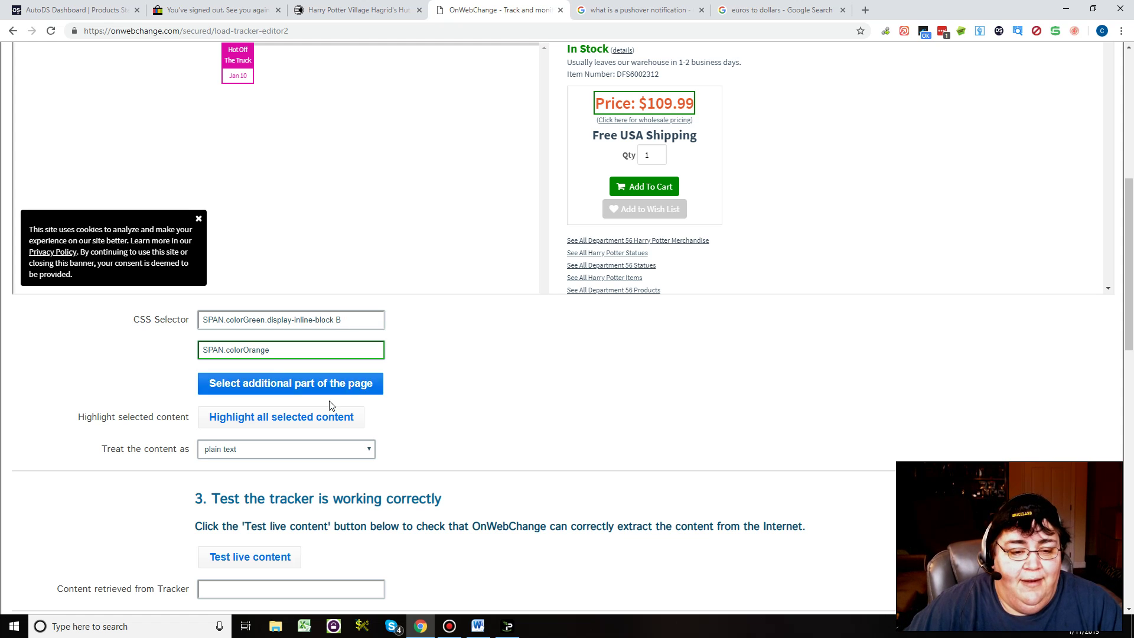
click(300, 422)
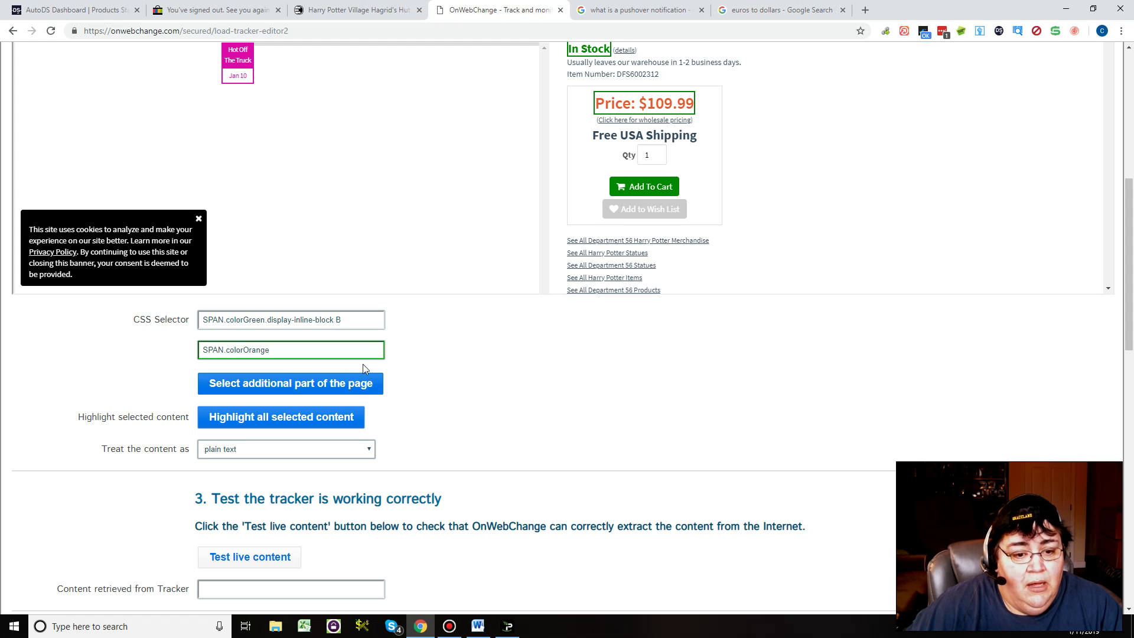
Run the live content test, which returns 'In Stock|Price: $109.99'
scroll(739, 263, up, 1)
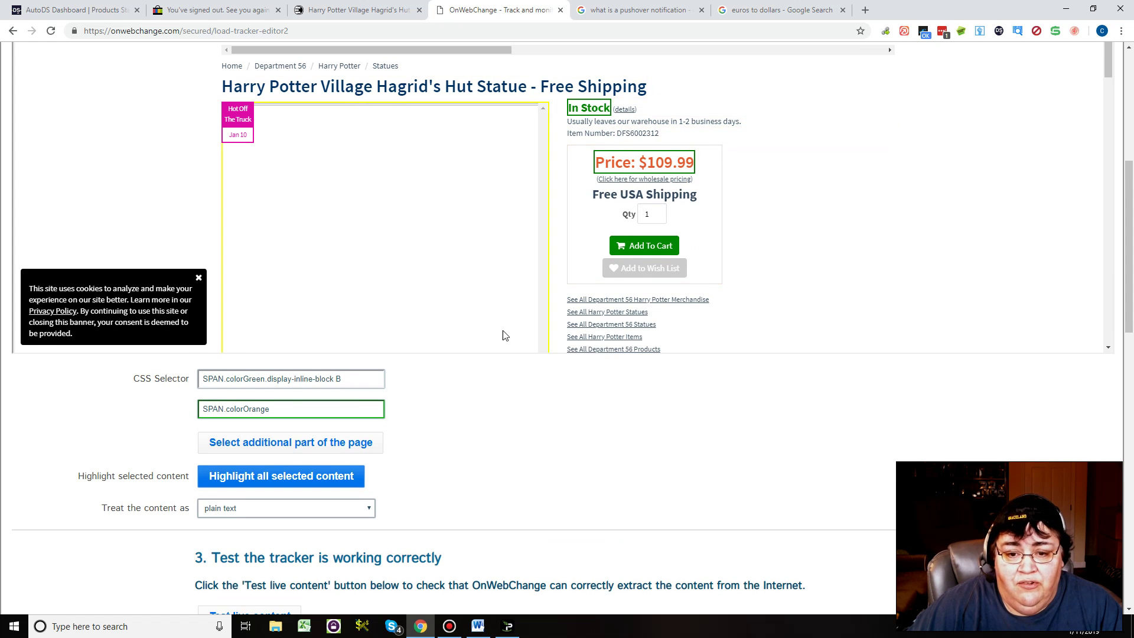
scroll(508, 402, down, 3)
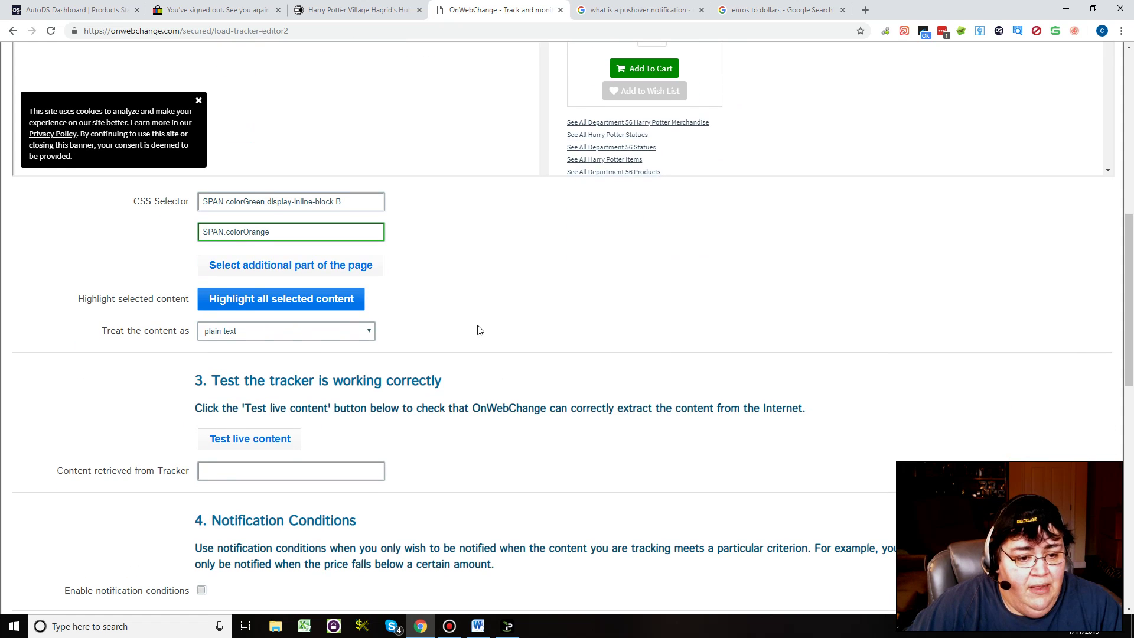
scroll(476, 328, down, 1)
click(242, 380)
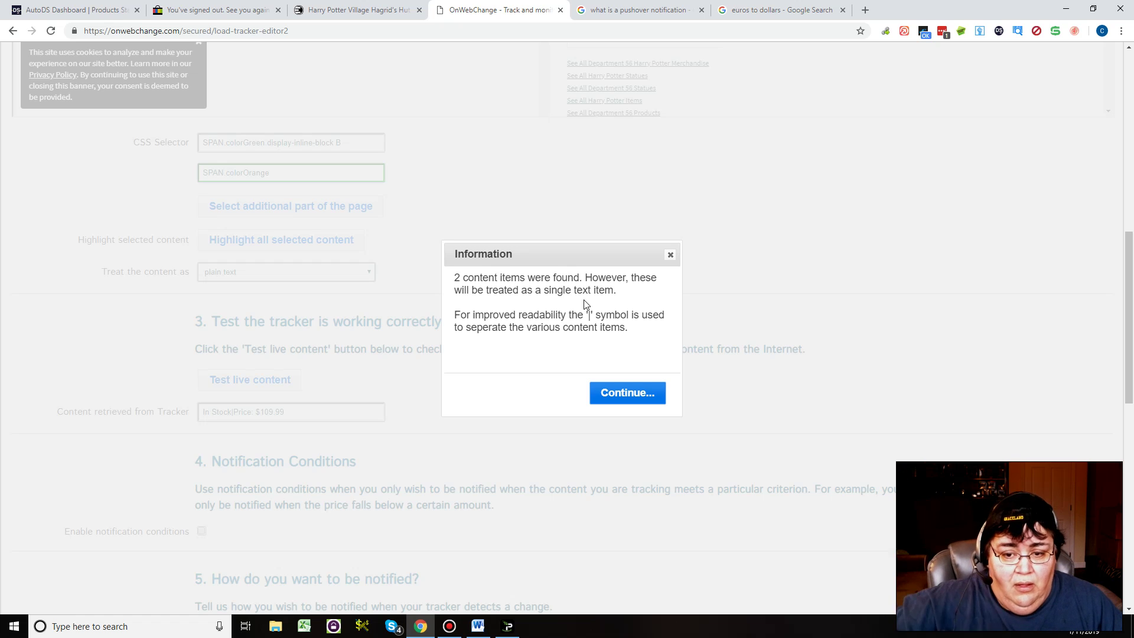
click(631, 401)
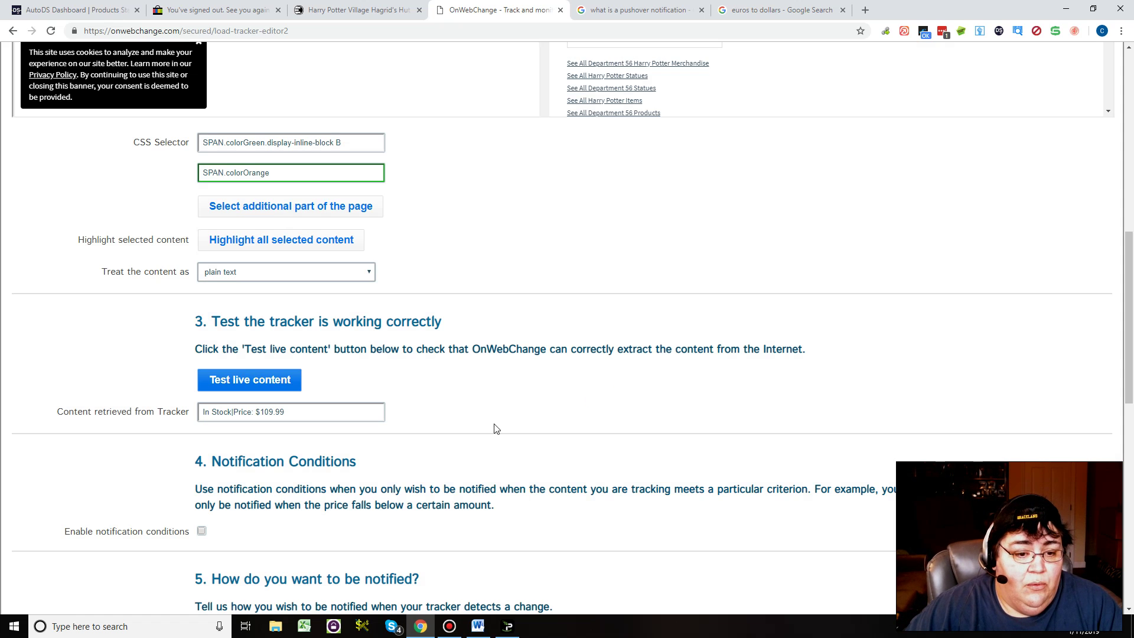
Tick 'Enable notification conditions' in the tracker's section 4
scroll(670, 362, up, 5)
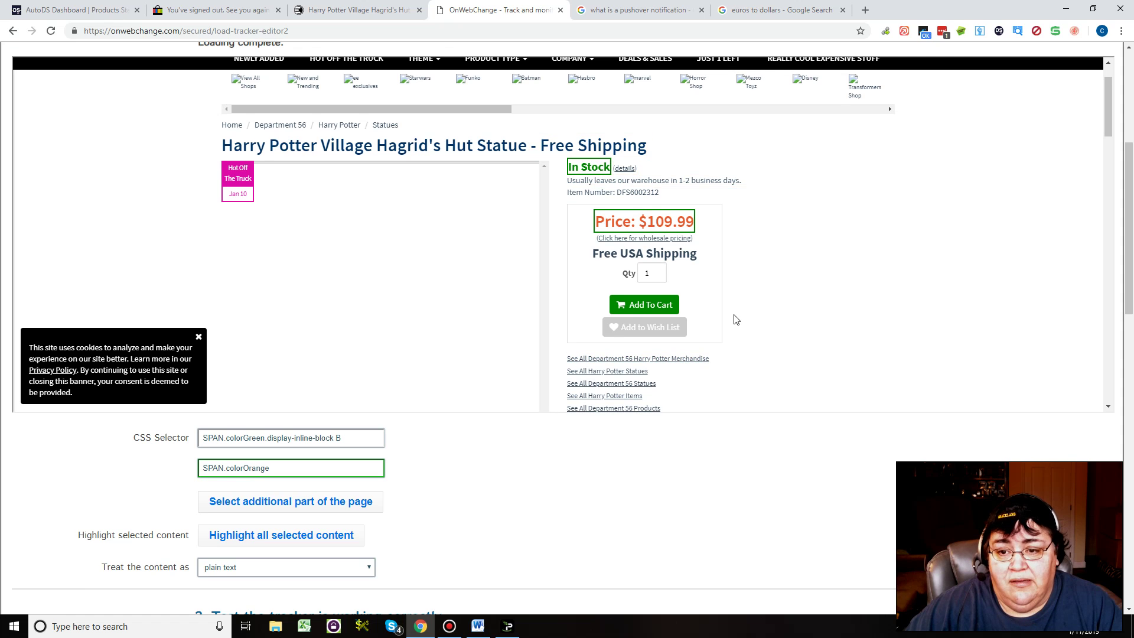
scroll(717, 494, down, 4)
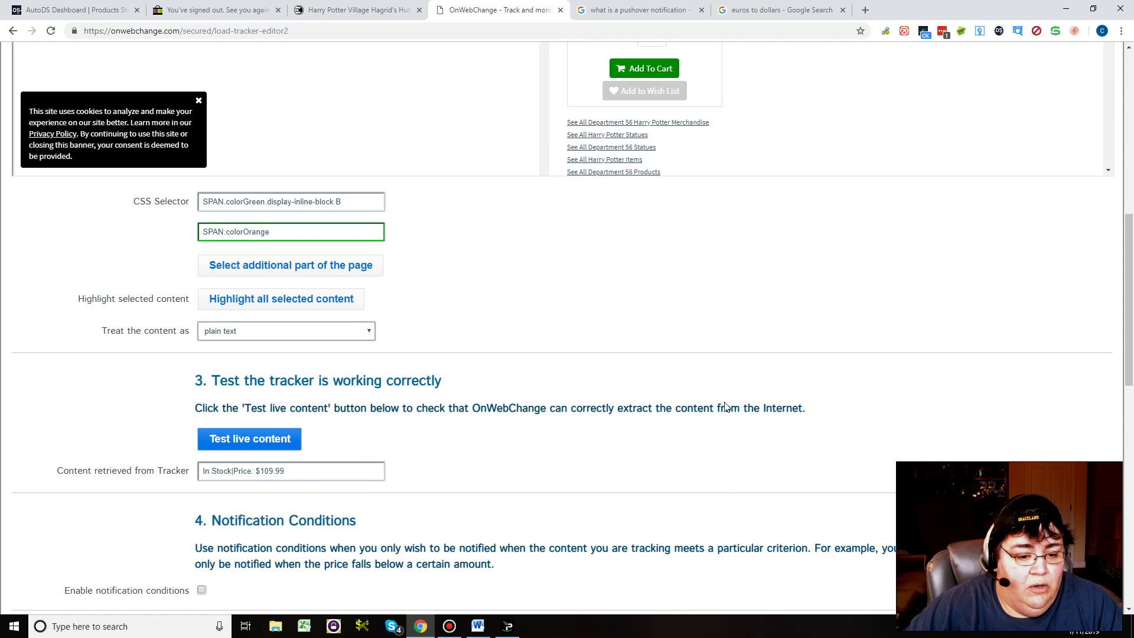
scroll(725, 407, down, 4)
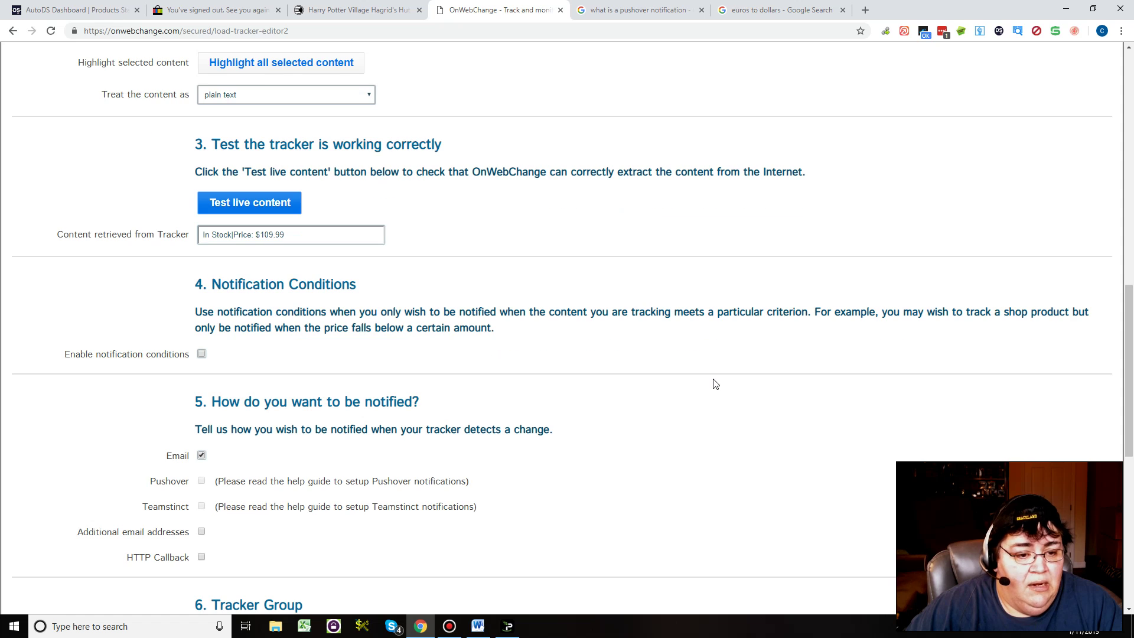
click(201, 354)
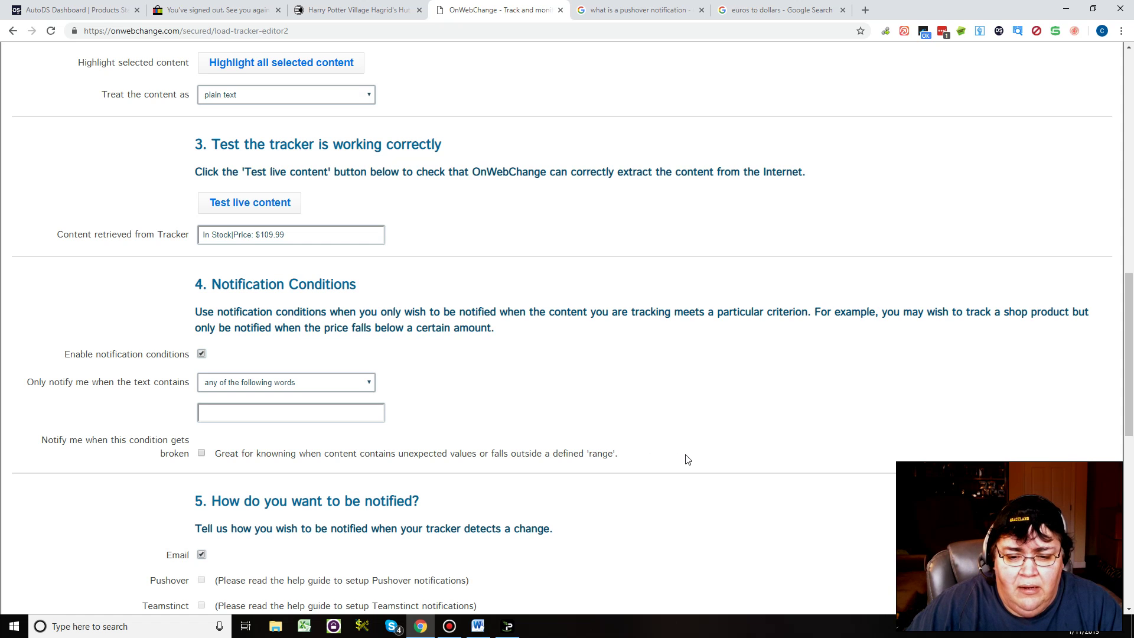
scroll(624, 494, down, 1)
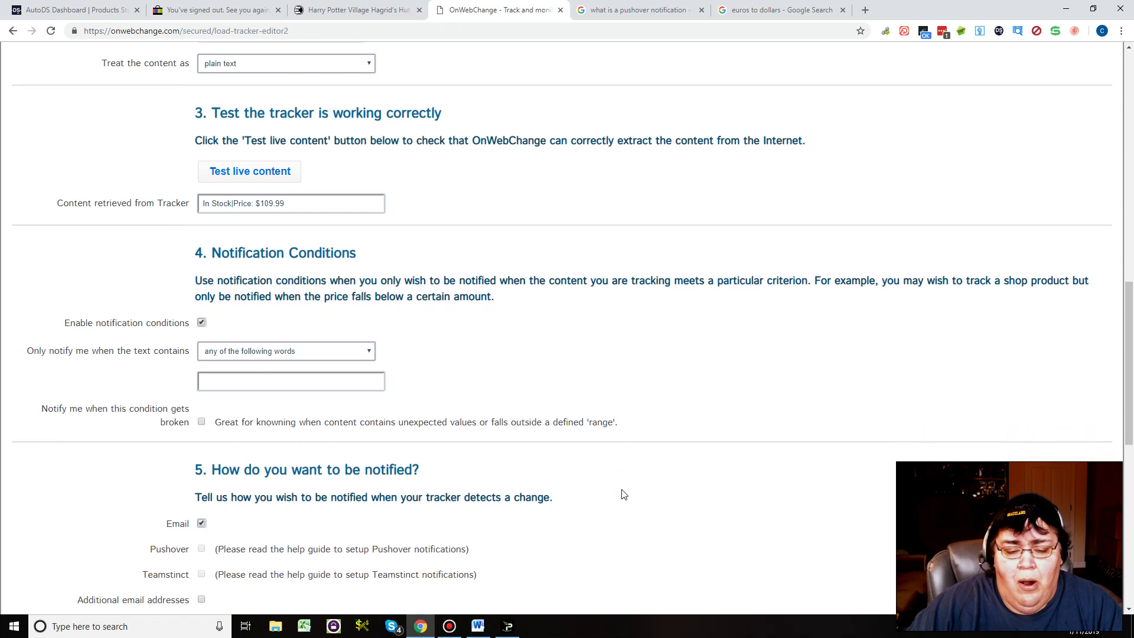
scroll(624, 494, down, 1)
scroll(627, 493, down, 1)
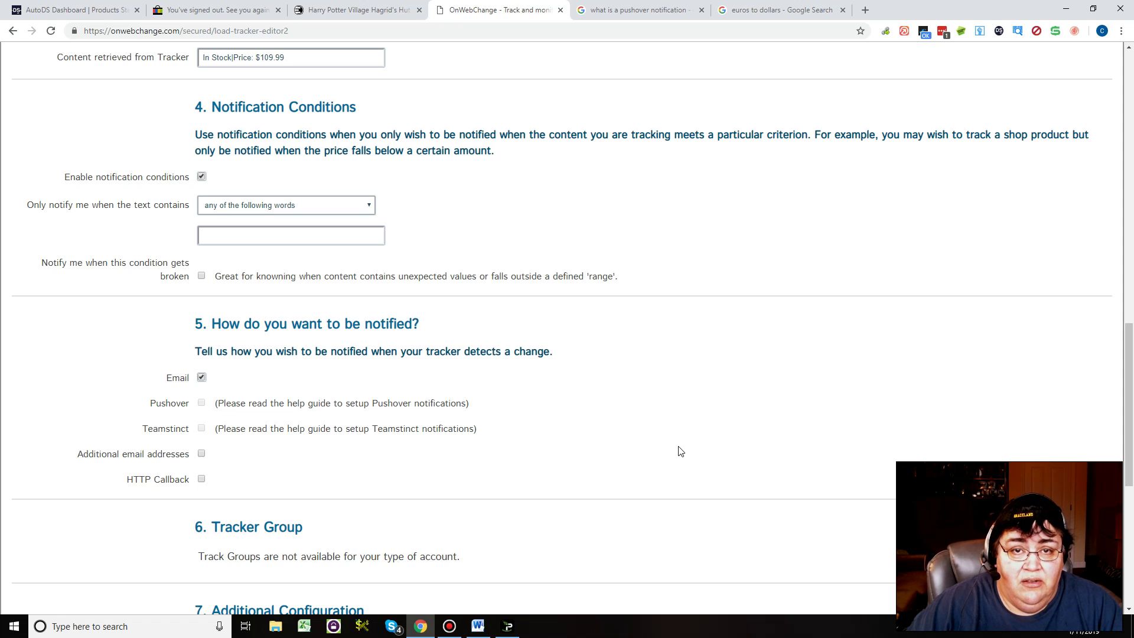
scroll(679, 451, down, 3)
scroll(680, 451, down, 2)
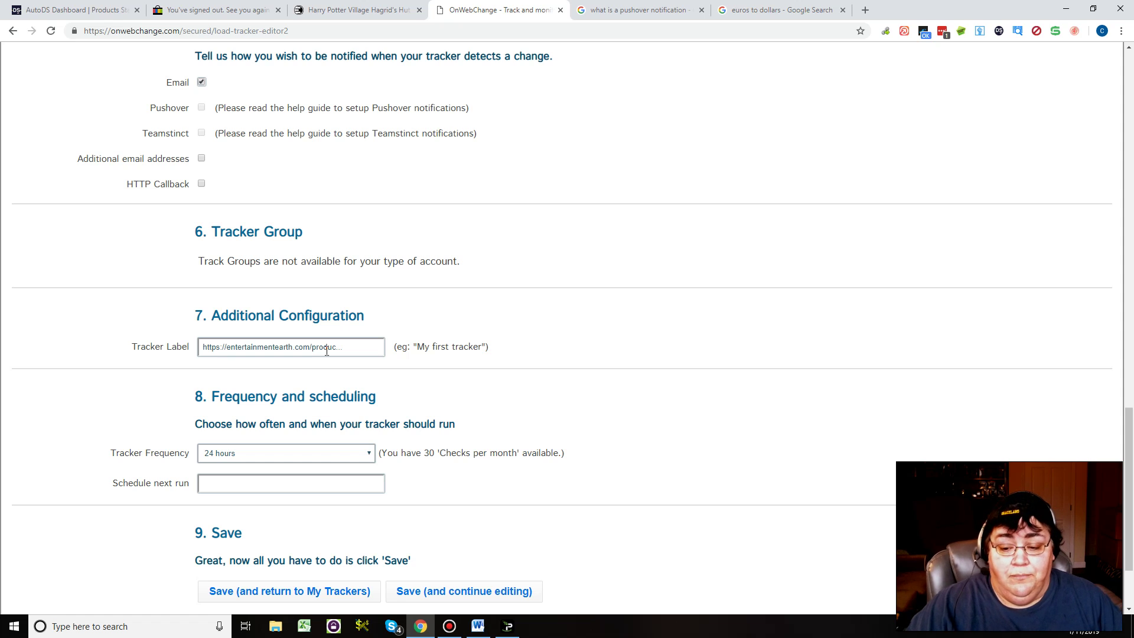
click(449, 626)
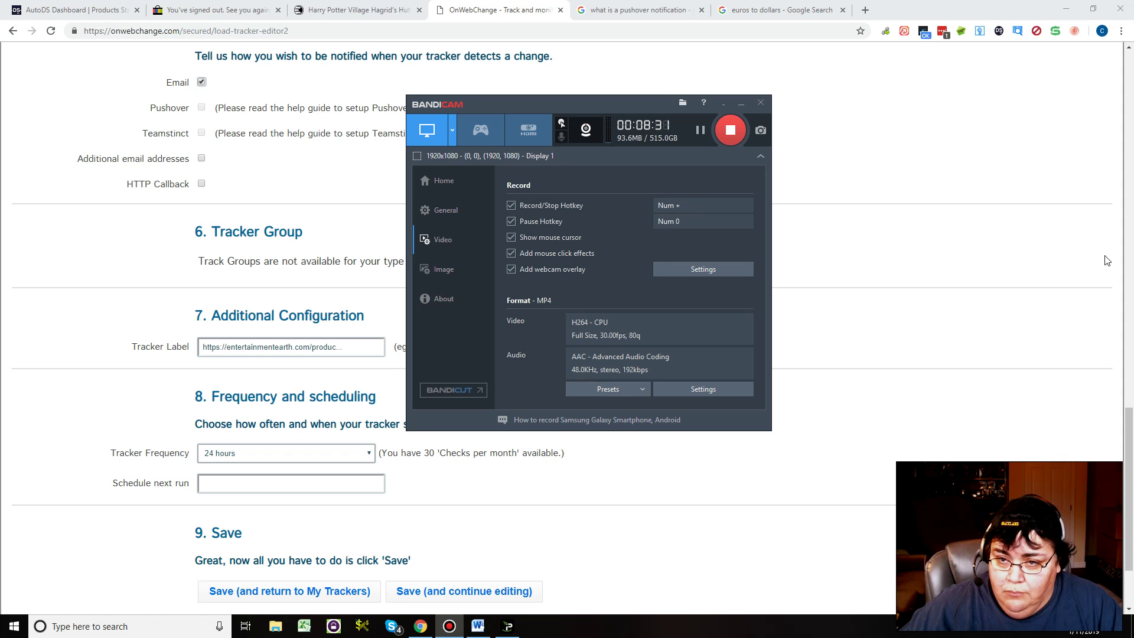
click(1028, 246)
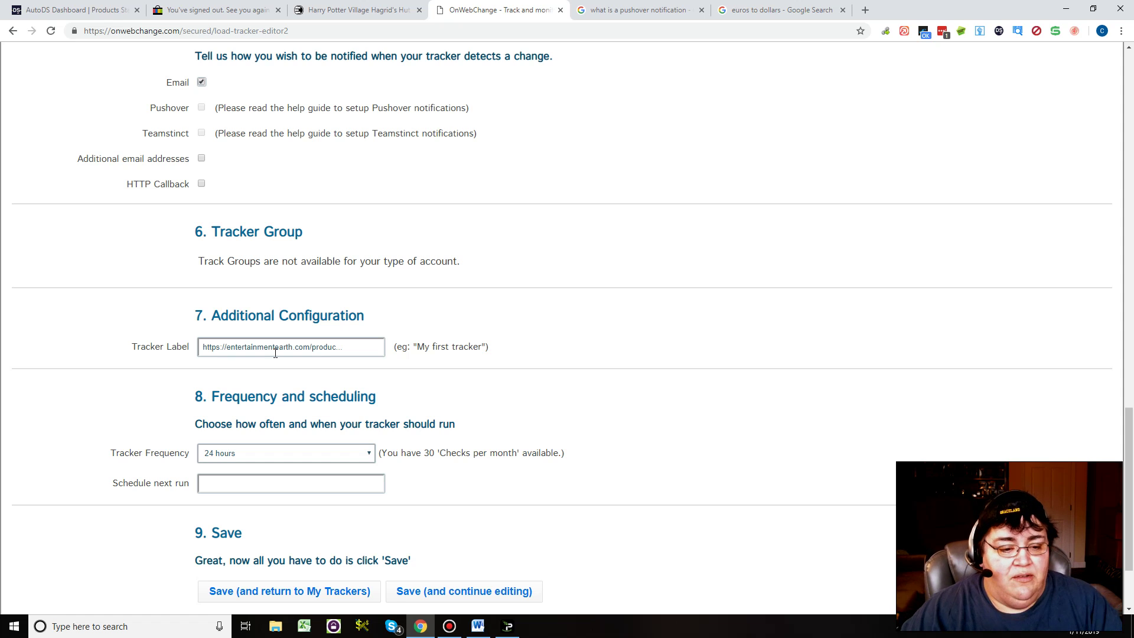
click(368, 454)
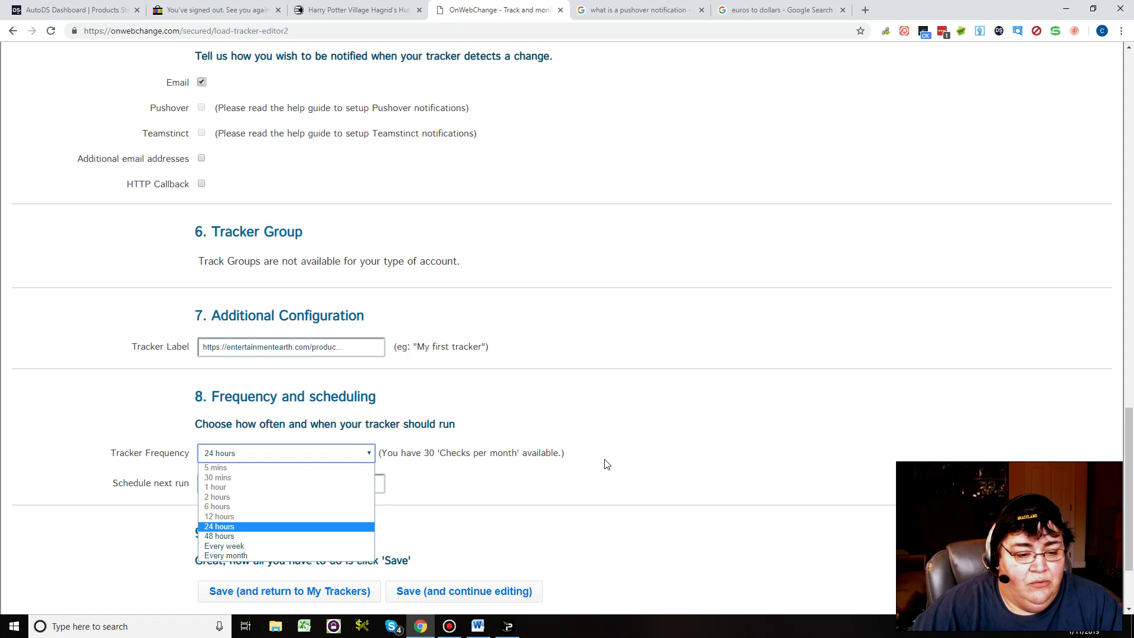
scroll(608, 442, down, 3)
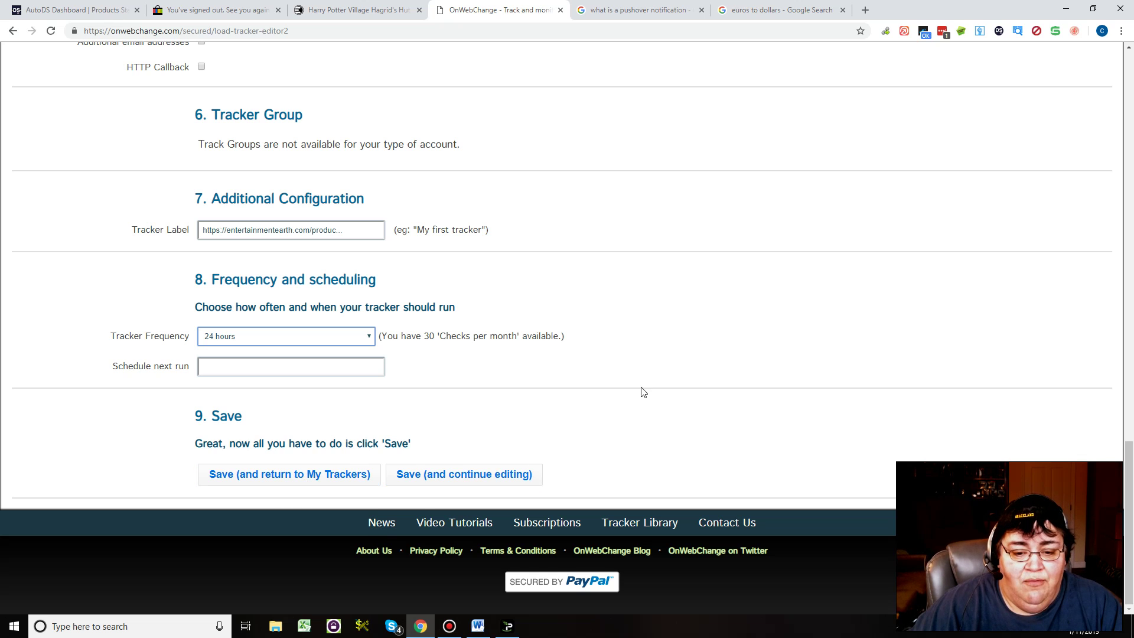
scroll(663, 374, up, 20)
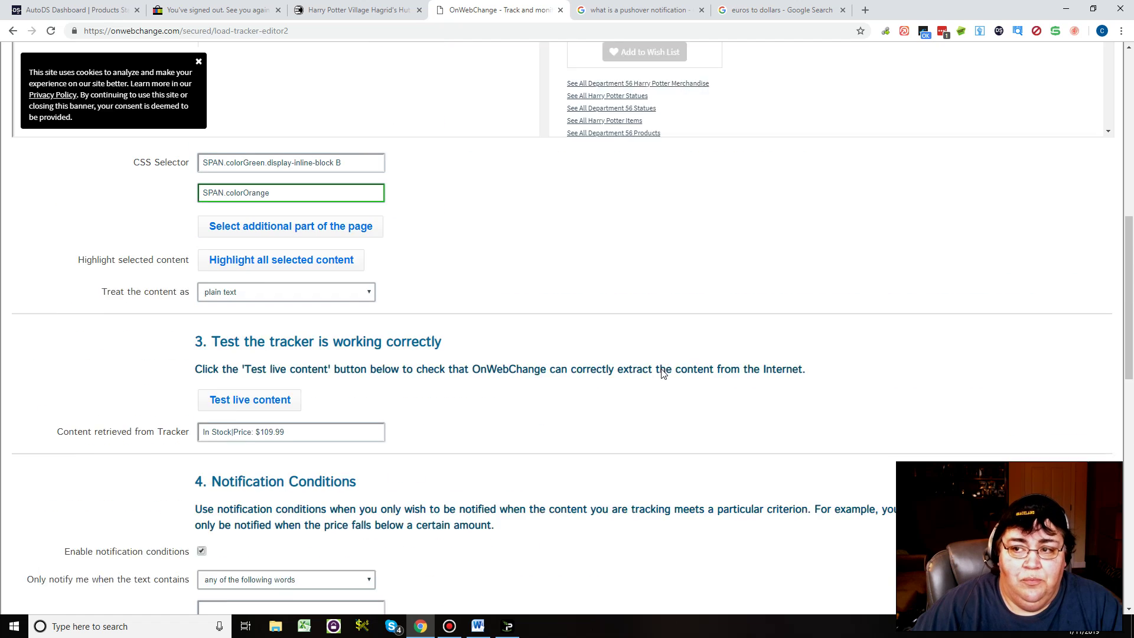
scroll(662, 374, up, 1)
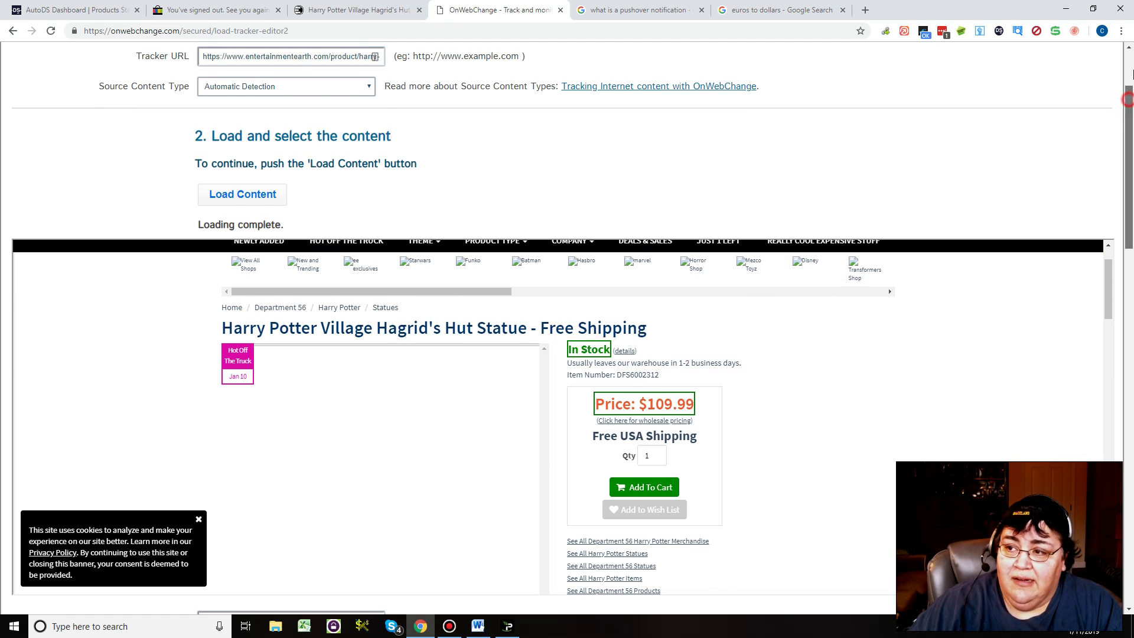
drag(1129, 105, 1131, 55)
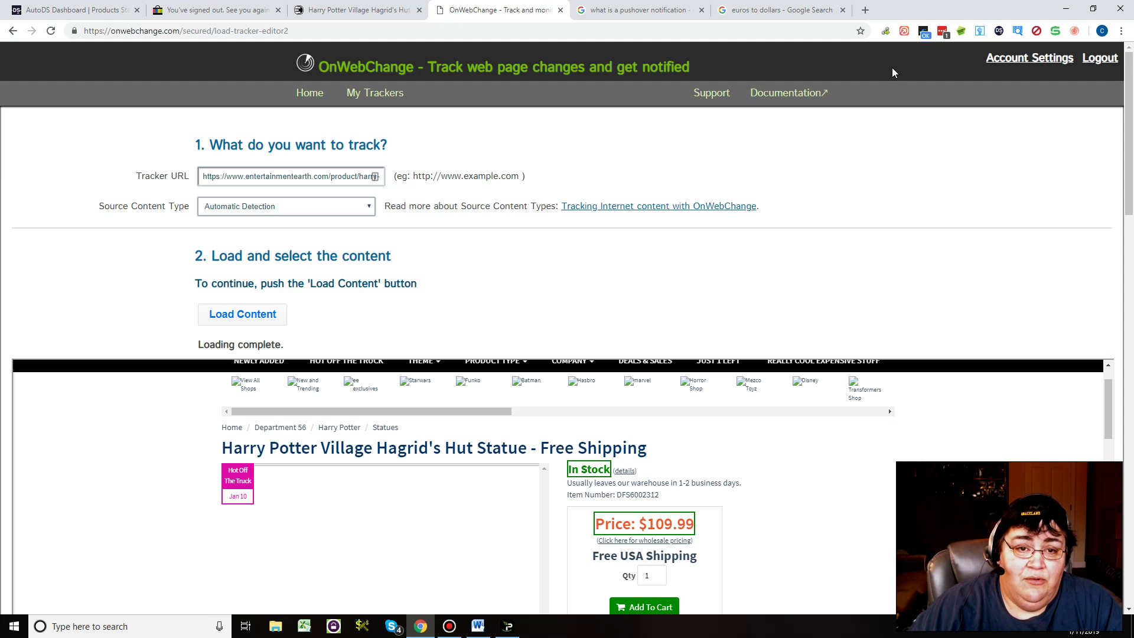